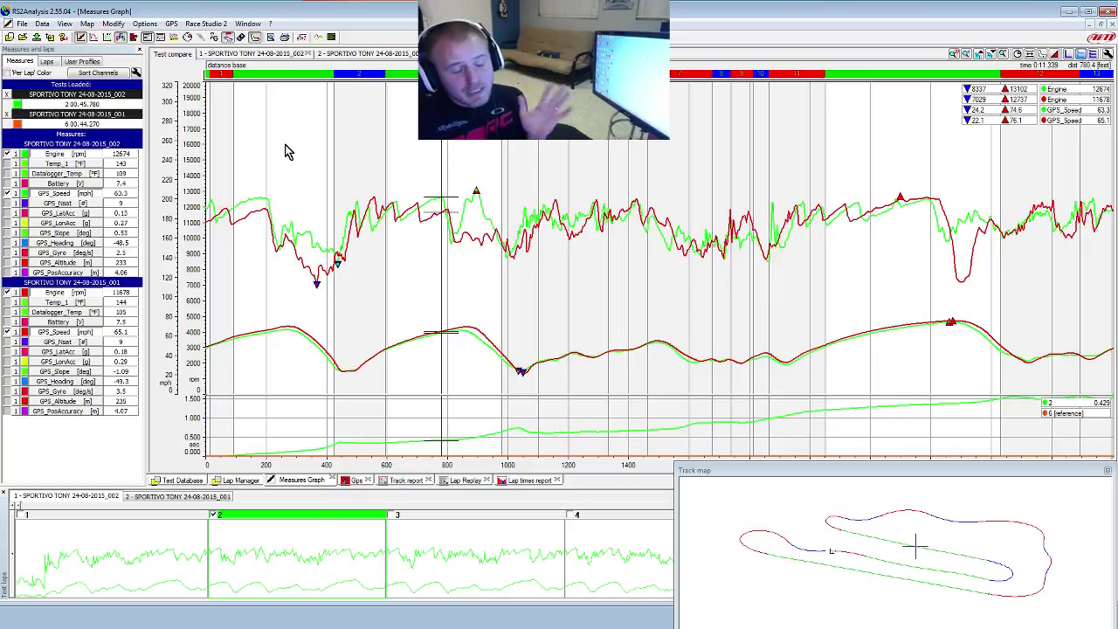
# Place the graph cursor at about 2,581 ft and hide the measures and laps list to widen the graph.
pyautogui.click(989, 402)
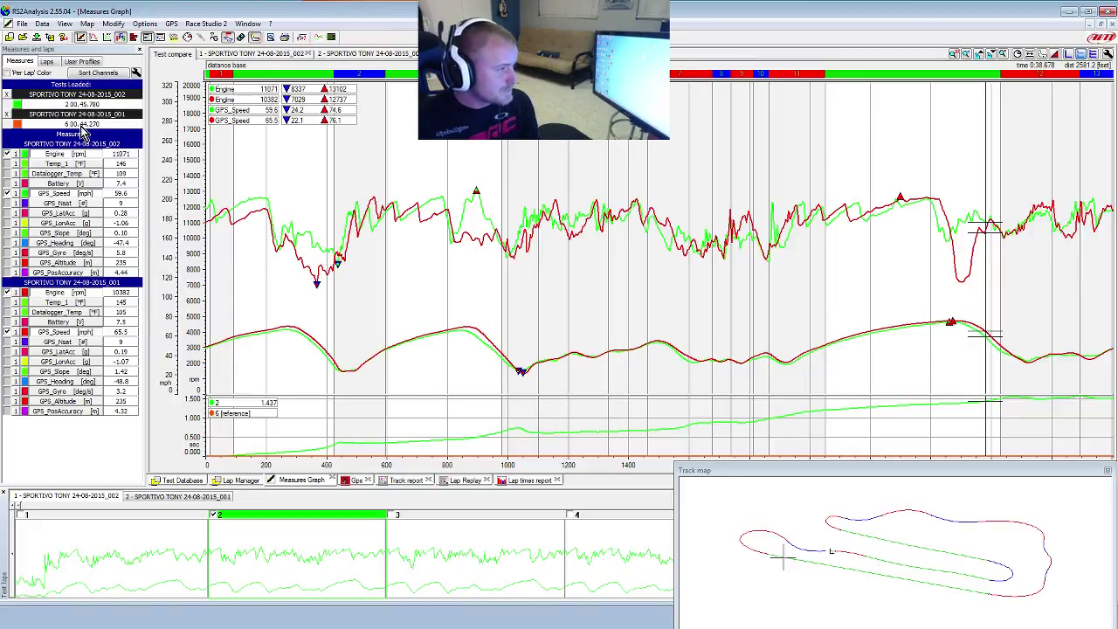
pyautogui.click(137, 54)
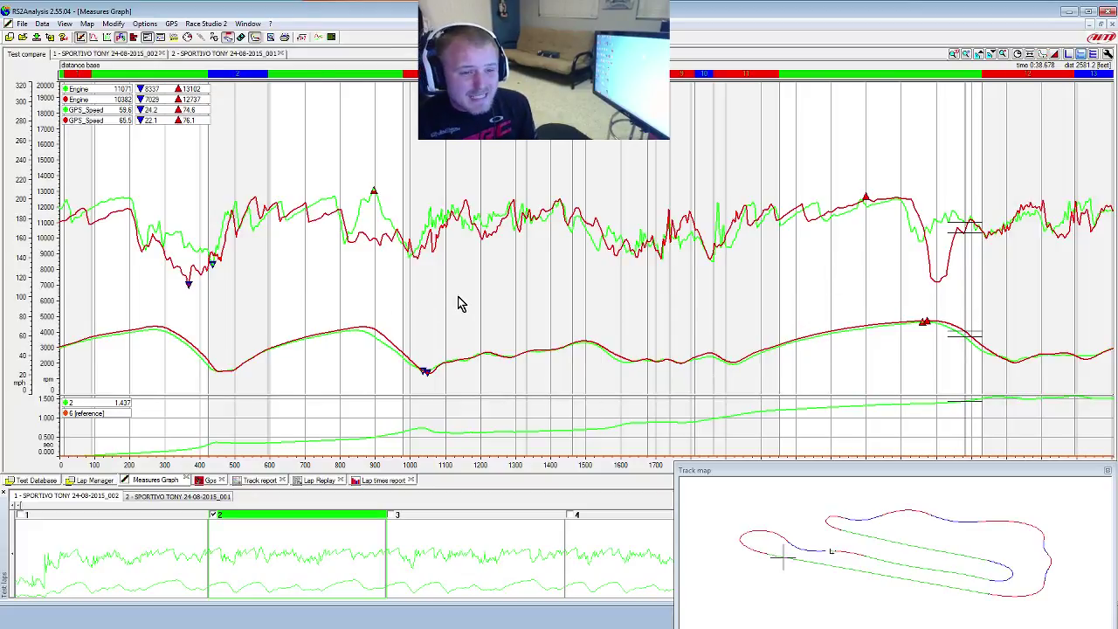
# Compare both laps' GPS speed and engine rpm just after the start line, within about the first 35 ft.
pyautogui.click(73, 297)
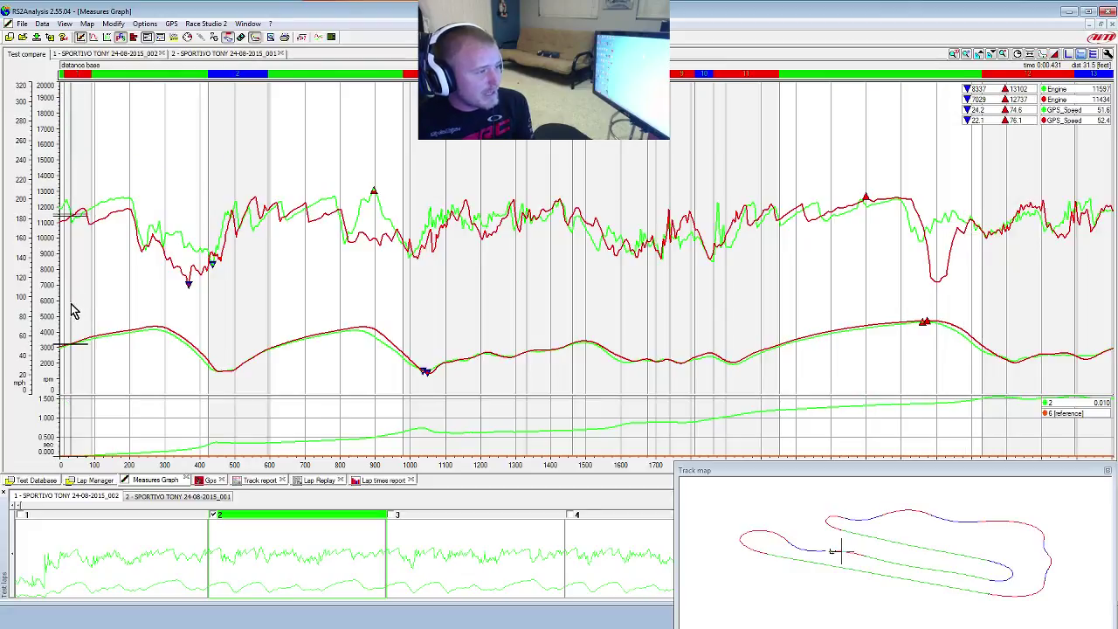
pyautogui.click(69, 311)
pyautogui.click(65, 314)
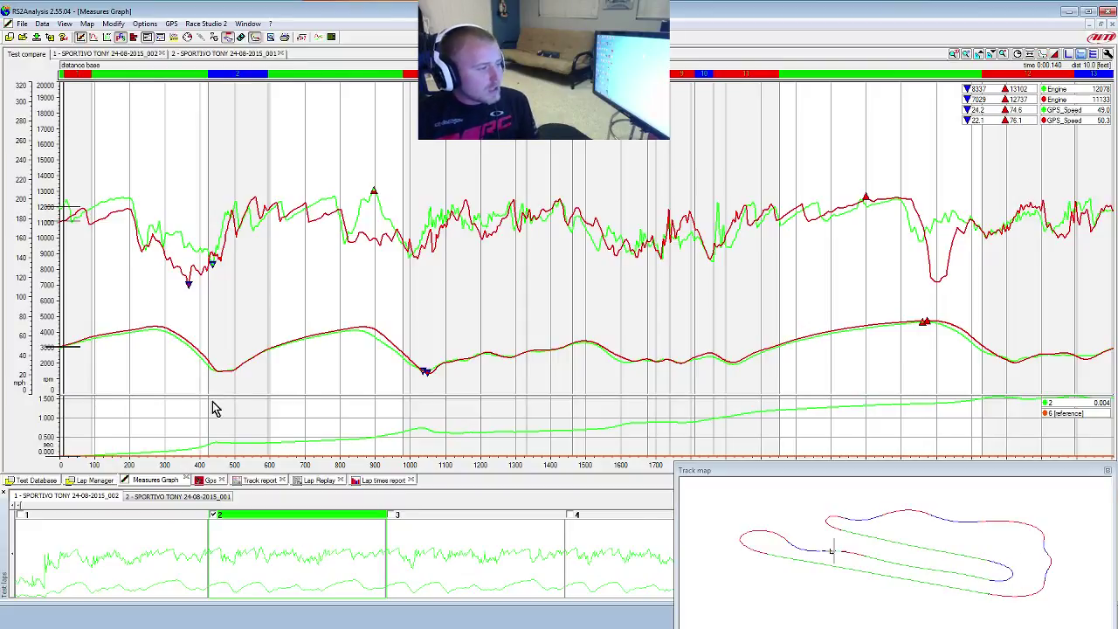
pyautogui.click(73, 350)
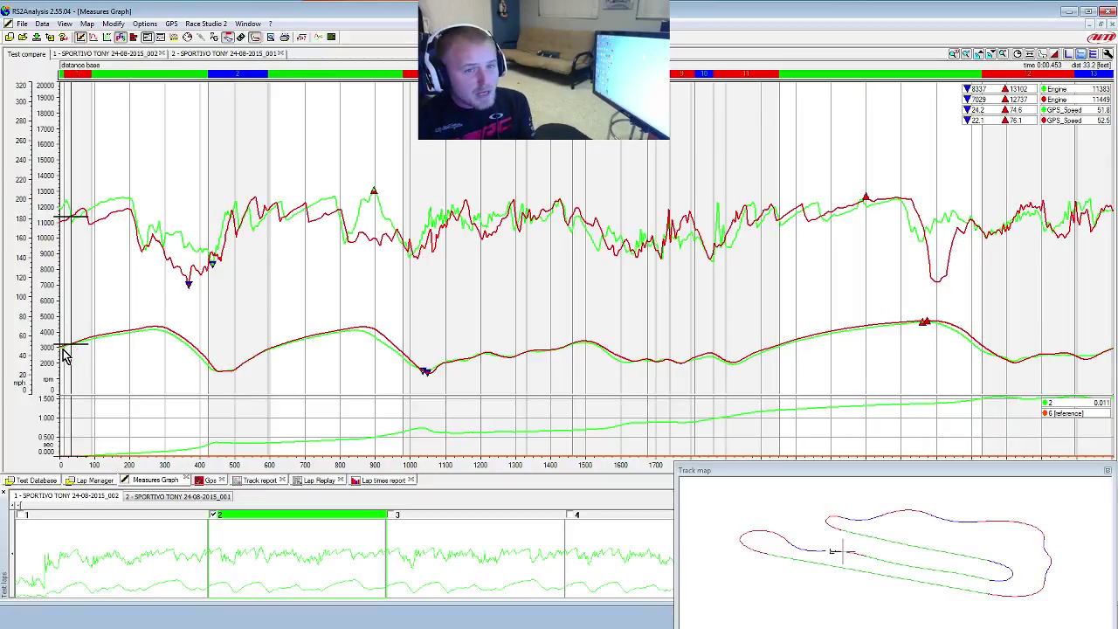
pyautogui.click(64, 354)
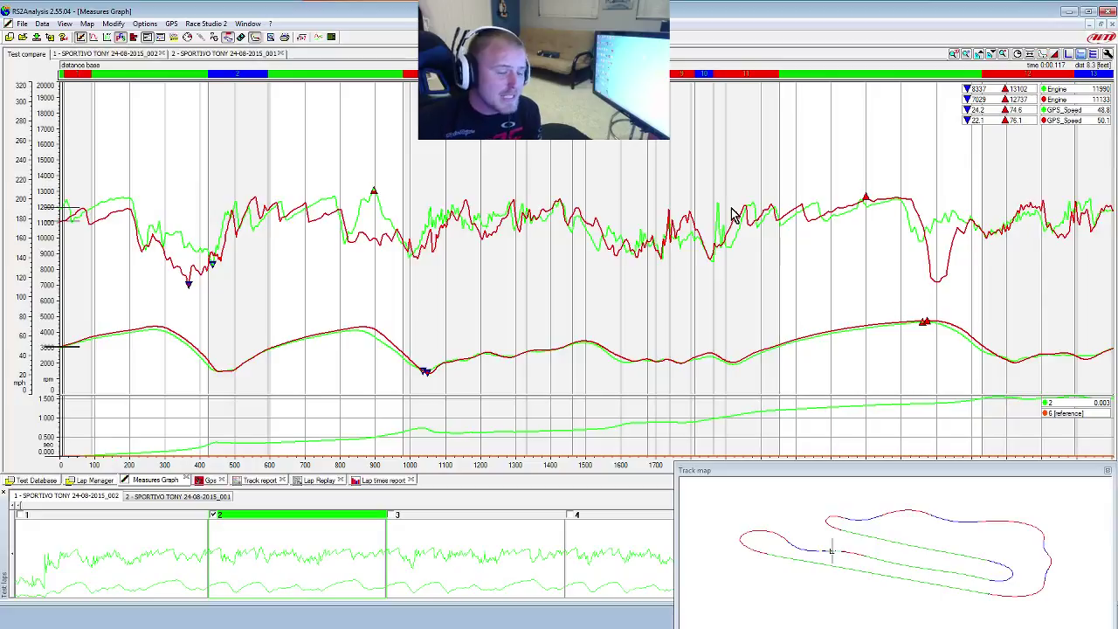
pyautogui.click(64, 348)
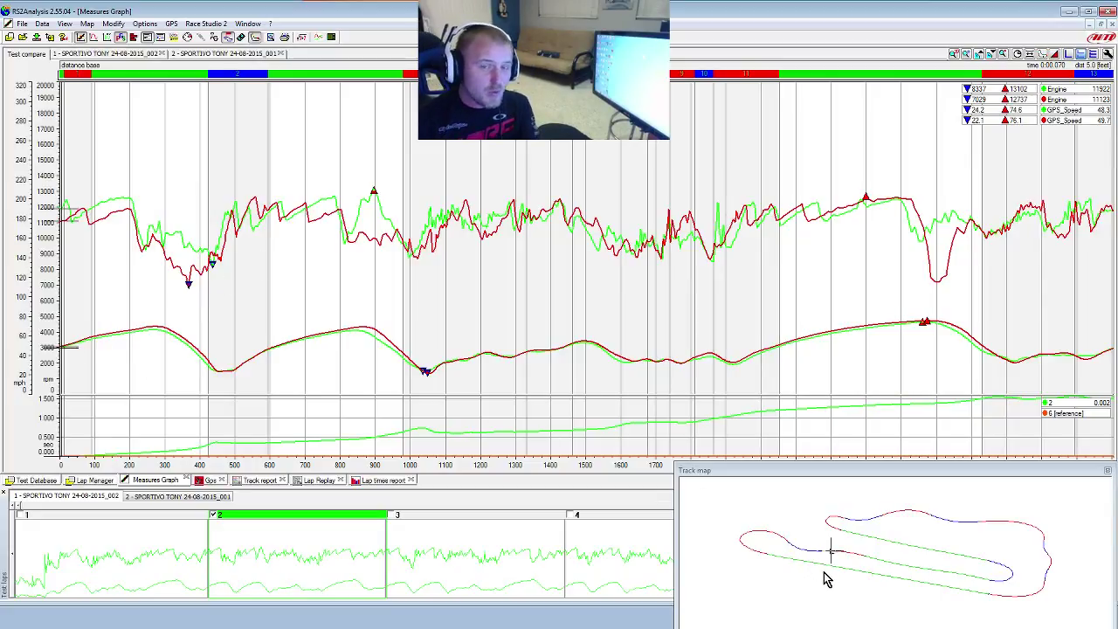
# Compare the two laps' speeds and time difference along the opening straight, at about 65 to 120 ft.
pyautogui.click(103, 341)
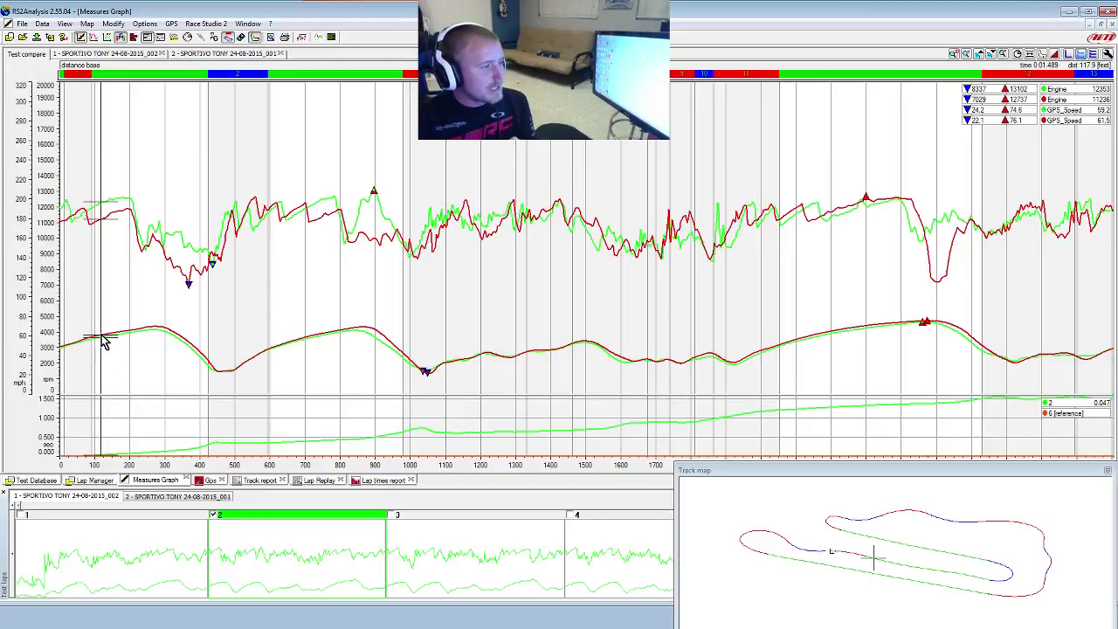
pyautogui.click(142, 337)
pyautogui.click(98, 338)
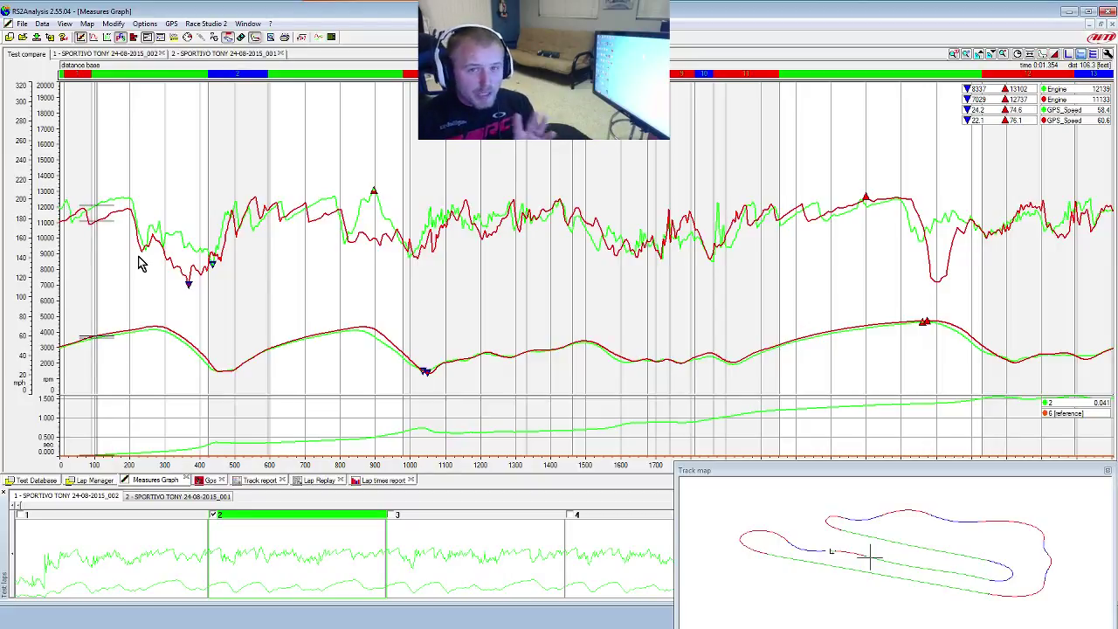
pyautogui.click(88, 342)
pyautogui.press('Left')
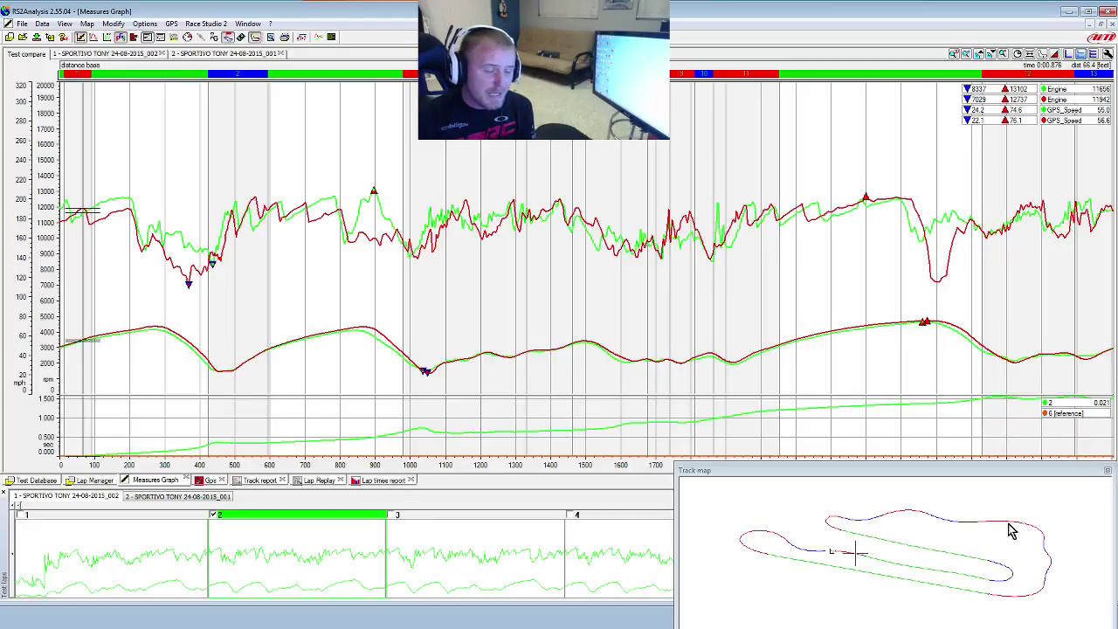
# Compare both laps' peak speed at about 257 to 292 ft with their speed in the first hairpin at about 450 ft.
pyautogui.click(150, 329)
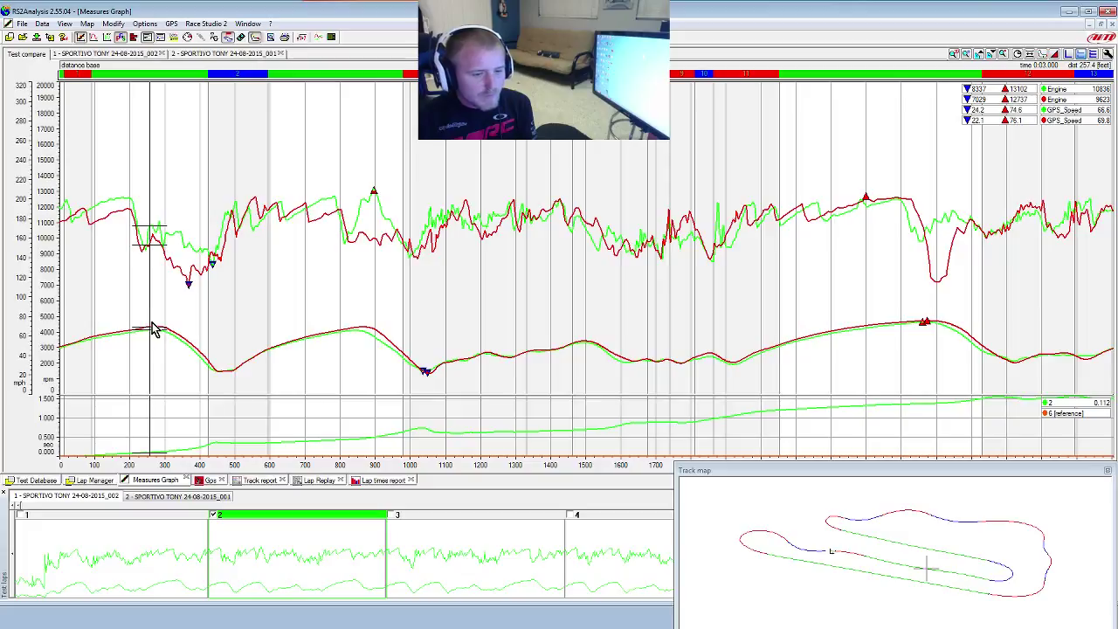
pyautogui.click(154, 323)
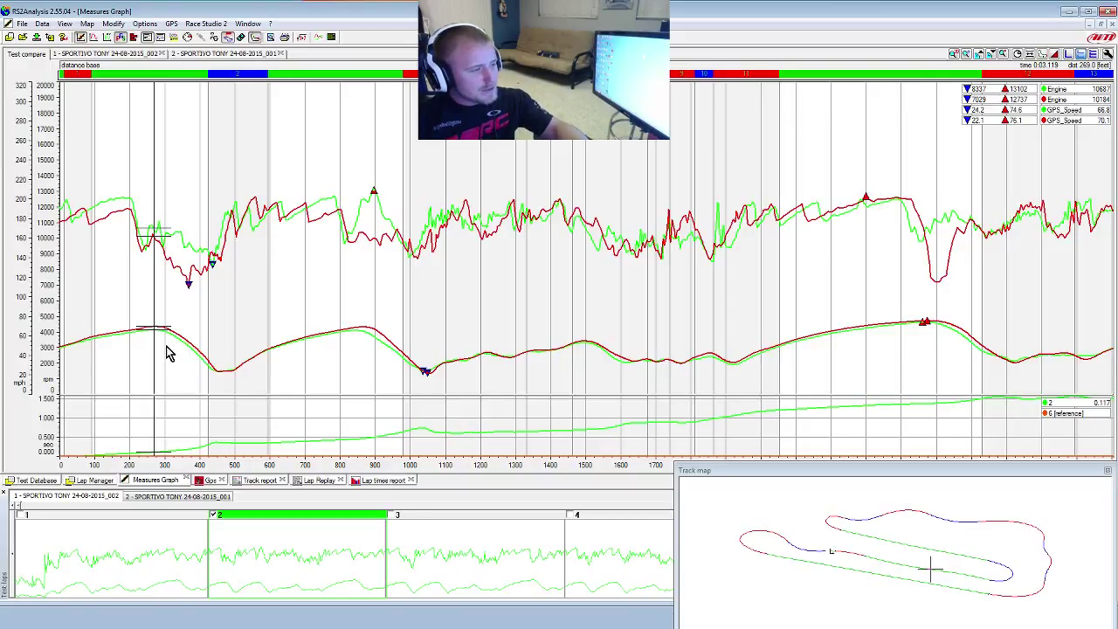
pyautogui.click(220, 374)
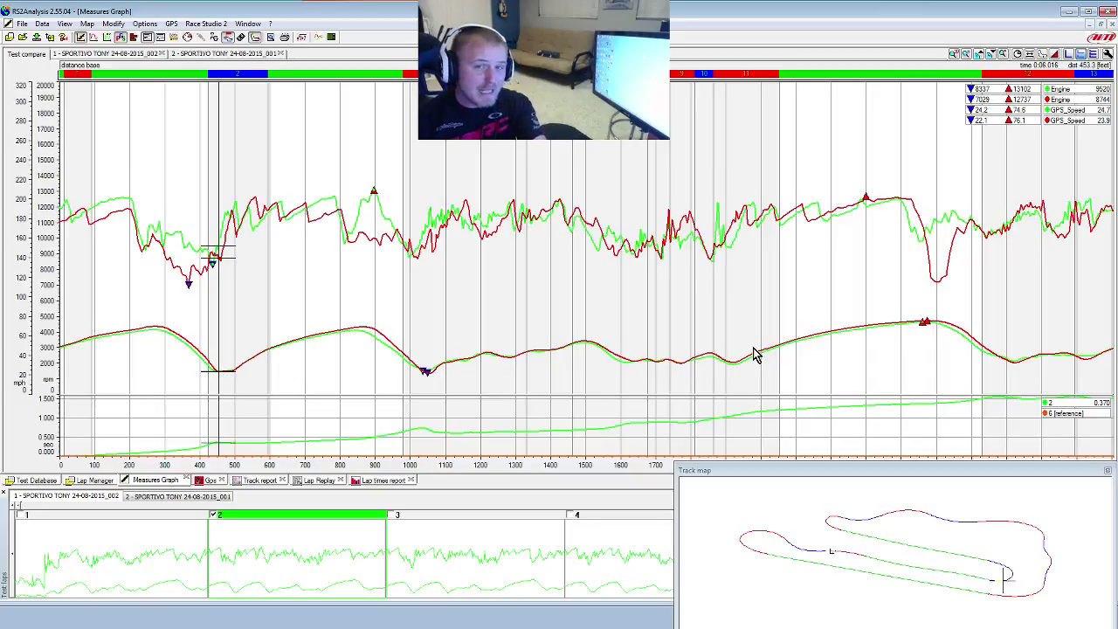
pyautogui.click(159, 334)
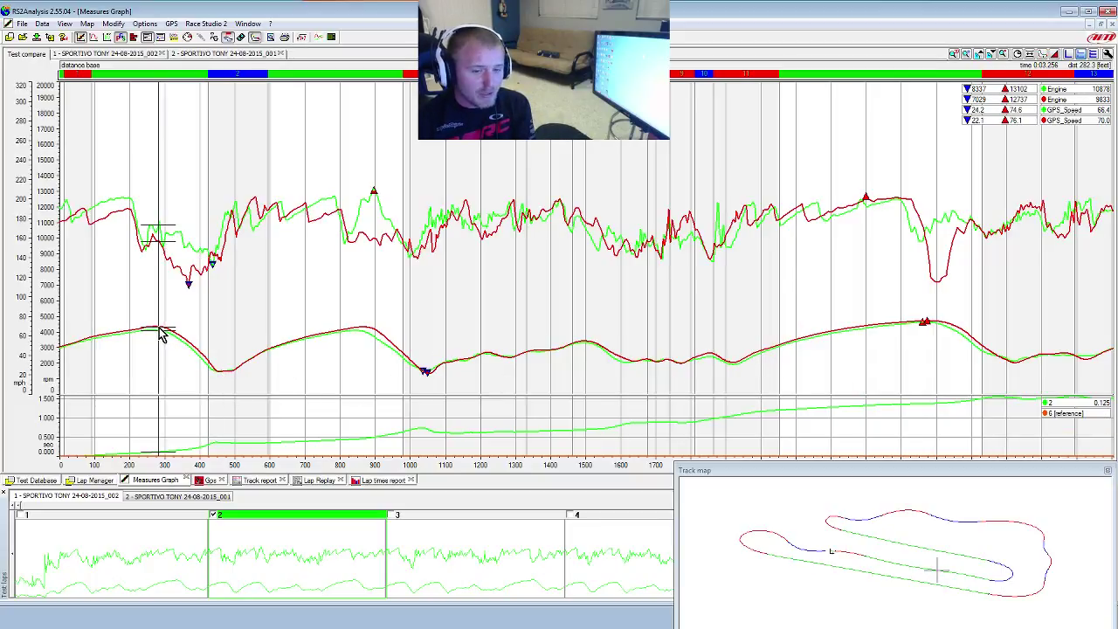
pyautogui.click(220, 370)
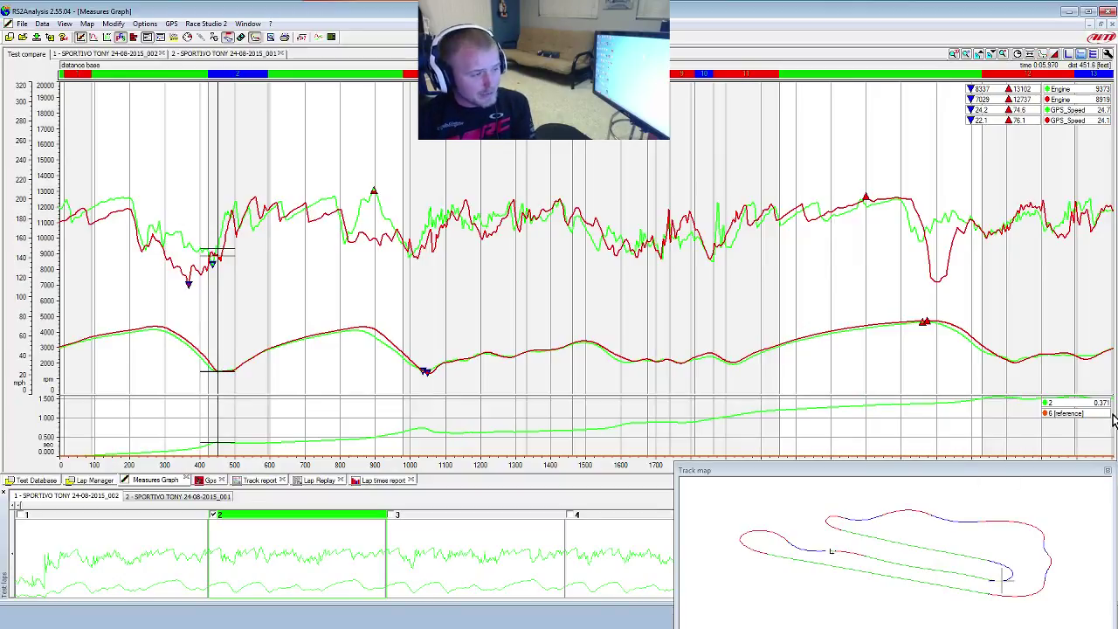
pyautogui.click(163, 341)
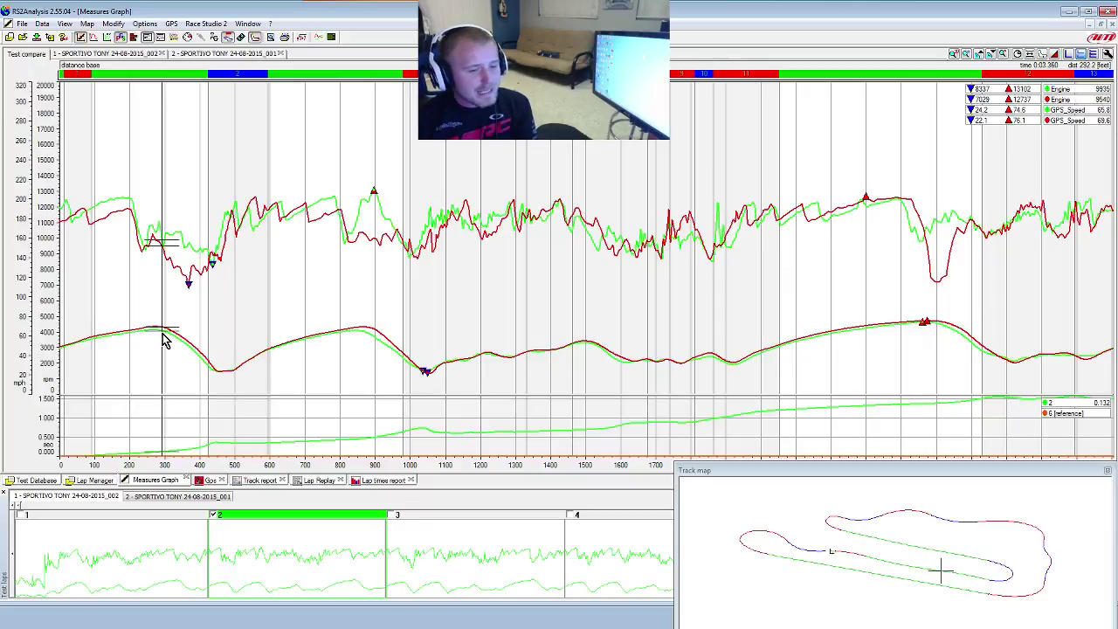
pyautogui.click(216, 370)
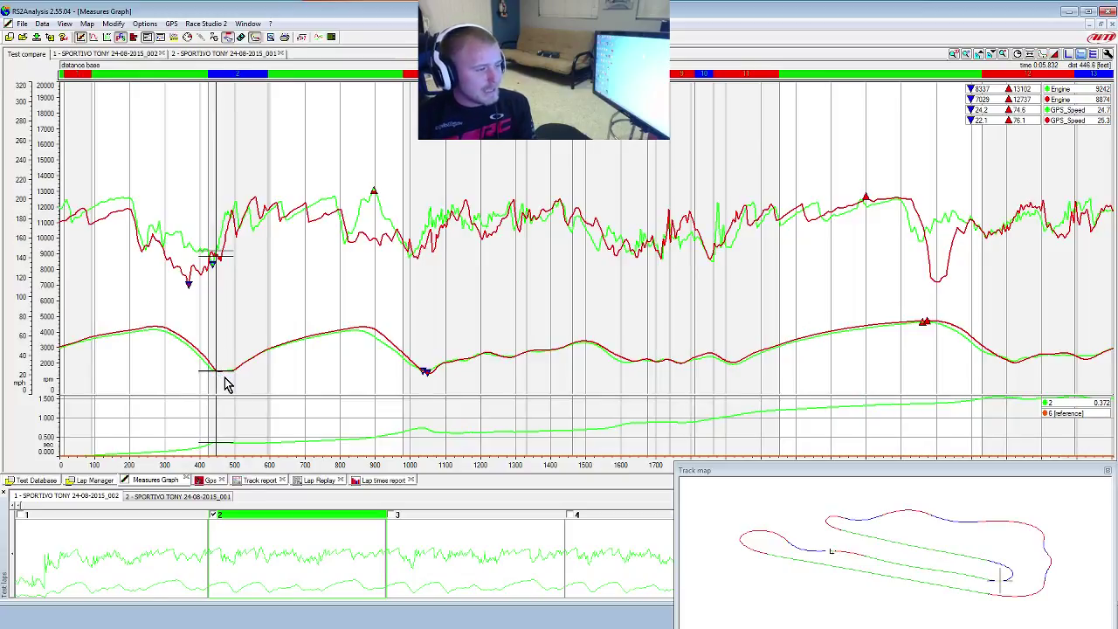
# Compare the two laps' speeds from the first hairpin's slowest stretch through its exit, at about 460 to 605 ft.
pyautogui.click(231, 375)
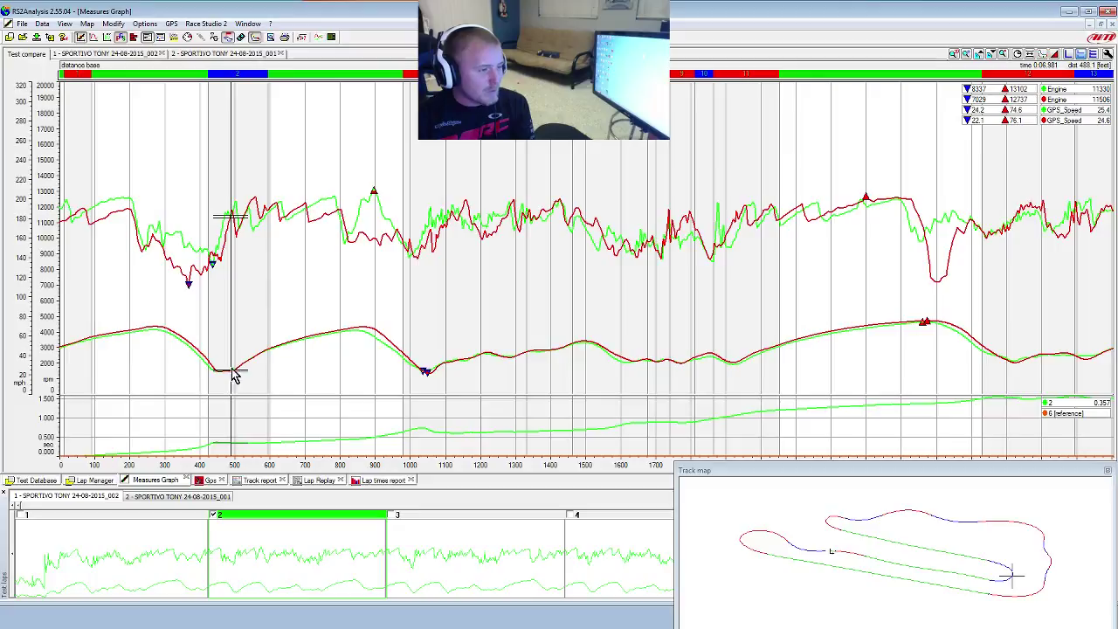
pyautogui.click(222, 373)
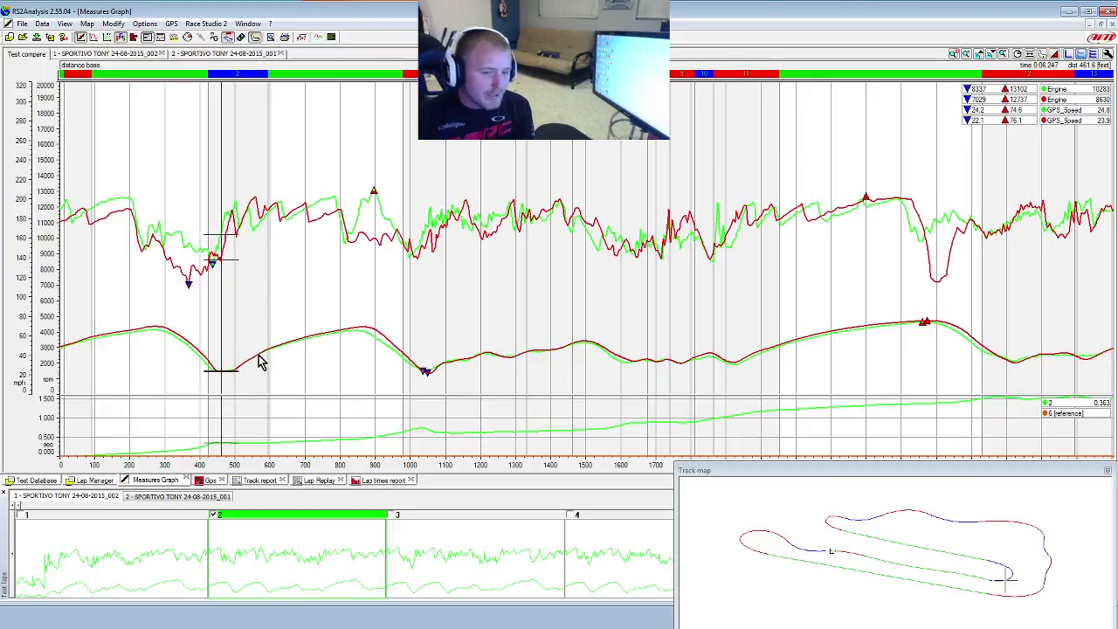
pyautogui.click(259, 363)
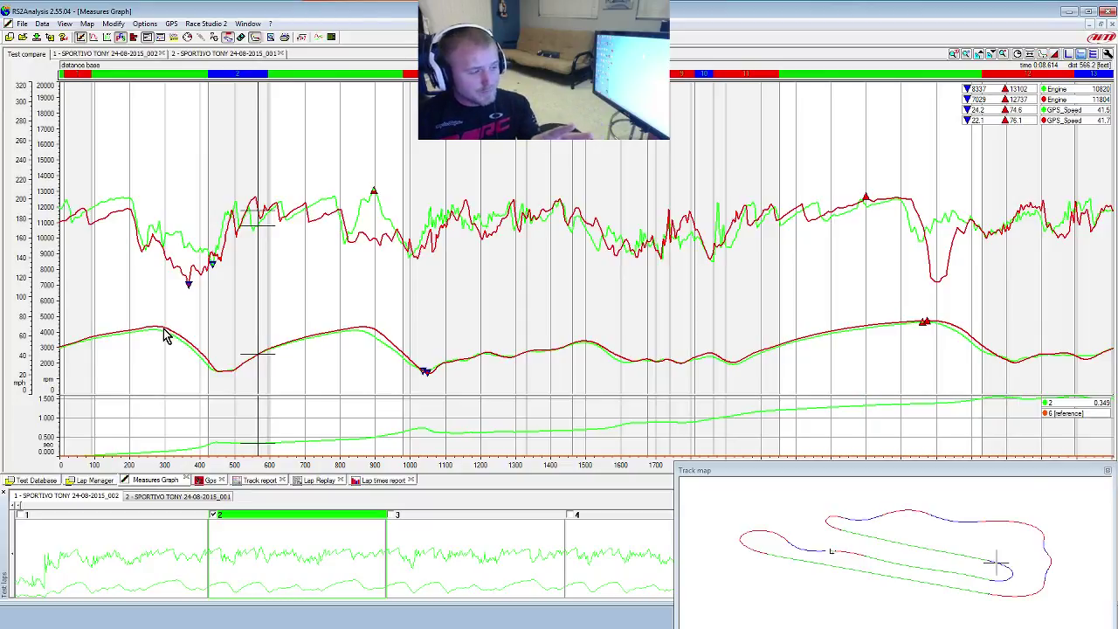
pyautogui.click(264, 357)
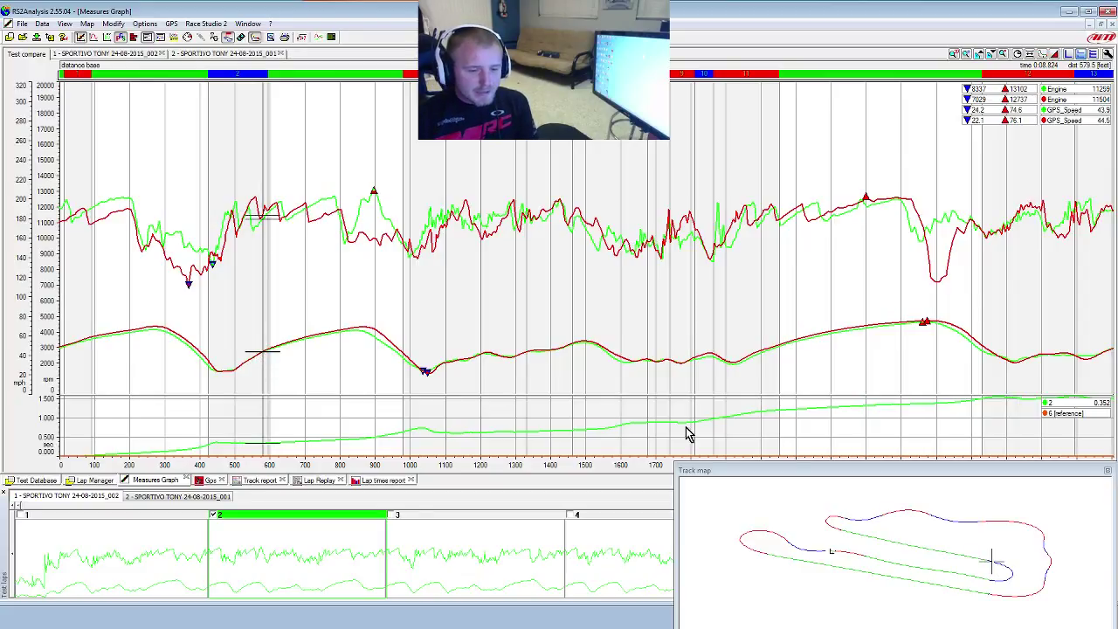
pyautogui.click(271, 353)
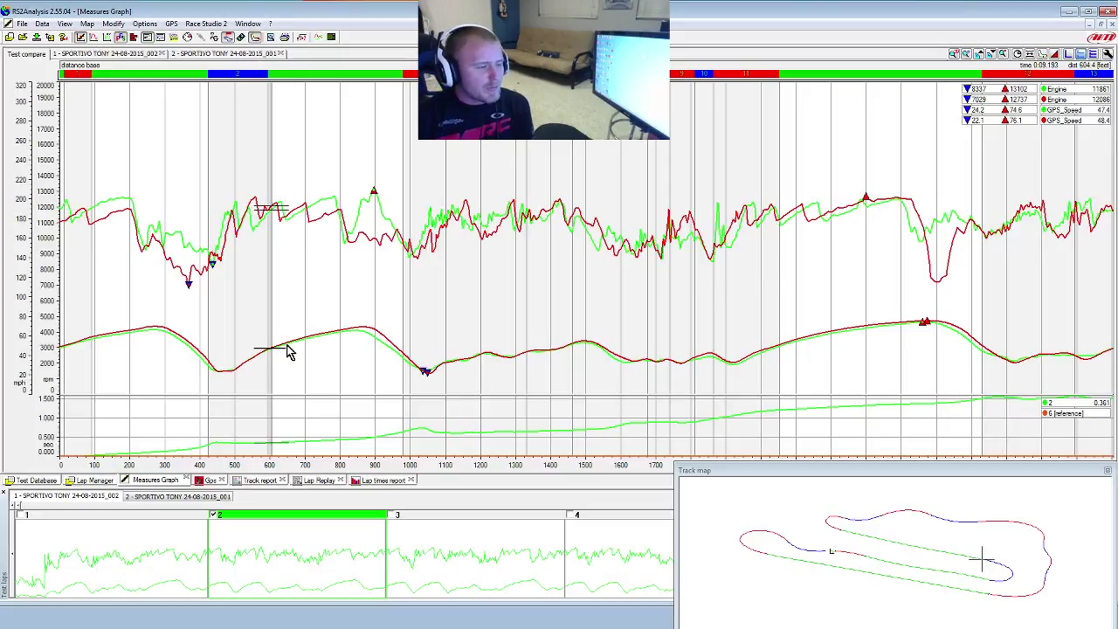
pyautogui.click(260, 362)
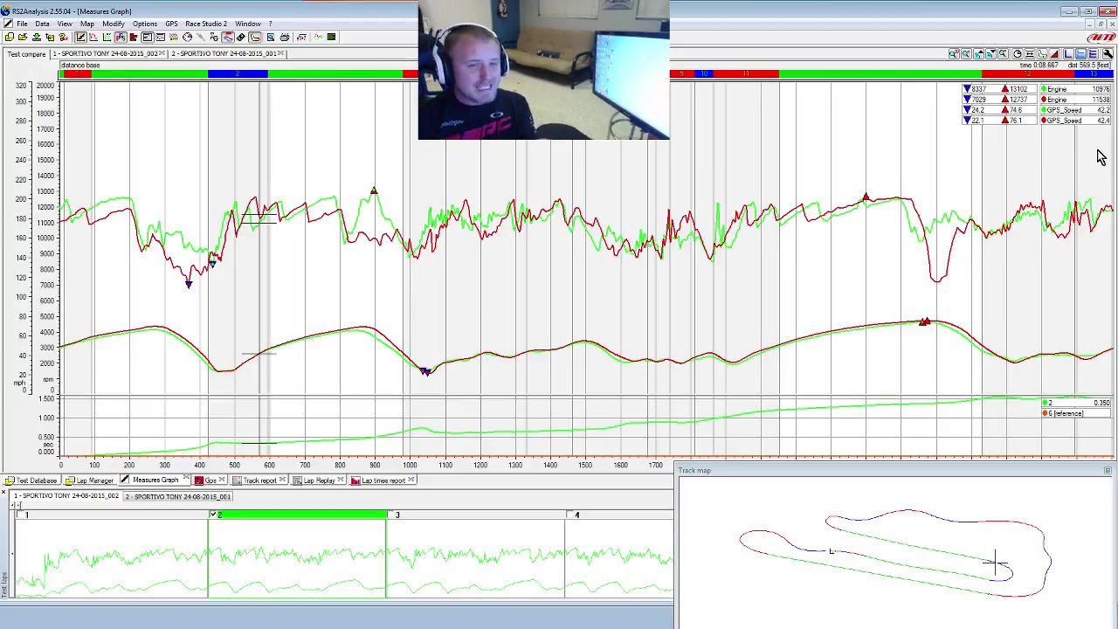
# Compare the laps' speeds and time difference between the hairpin exit near 580 ft and the following straight's end near 850 ft.
pyautogui.click(351, 339)
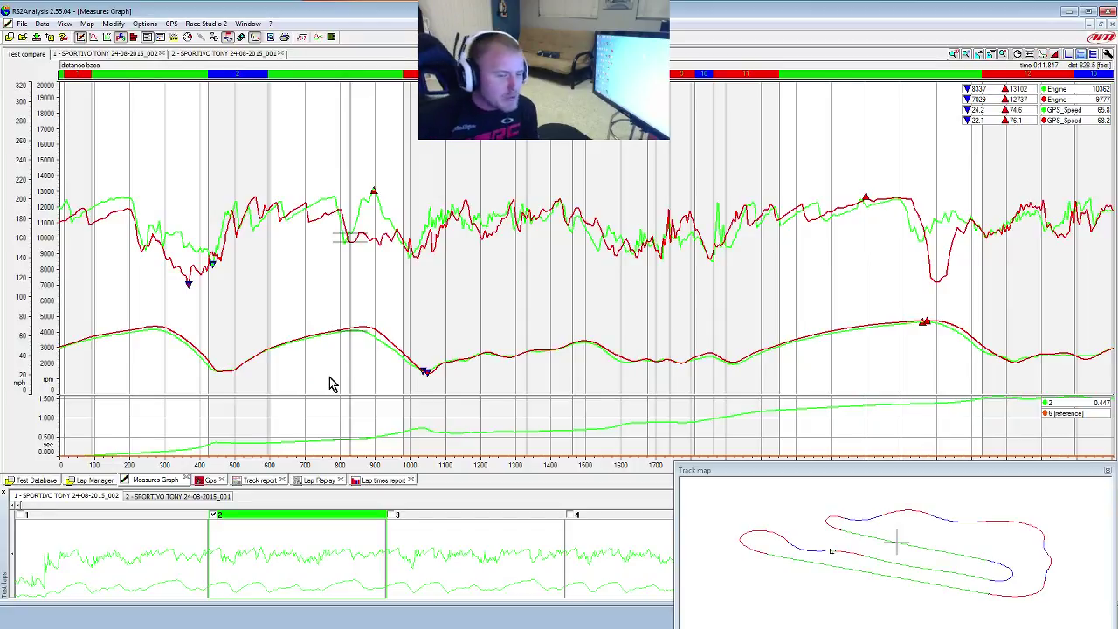
pyautogui.click(266, 358)
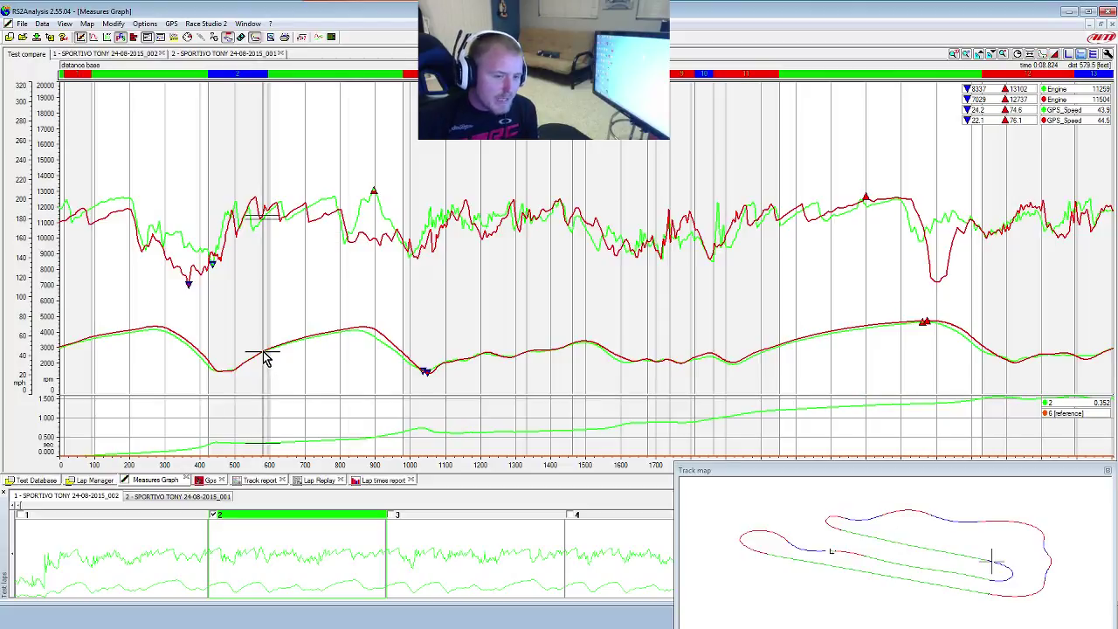
pyautogui.click(354, 340)
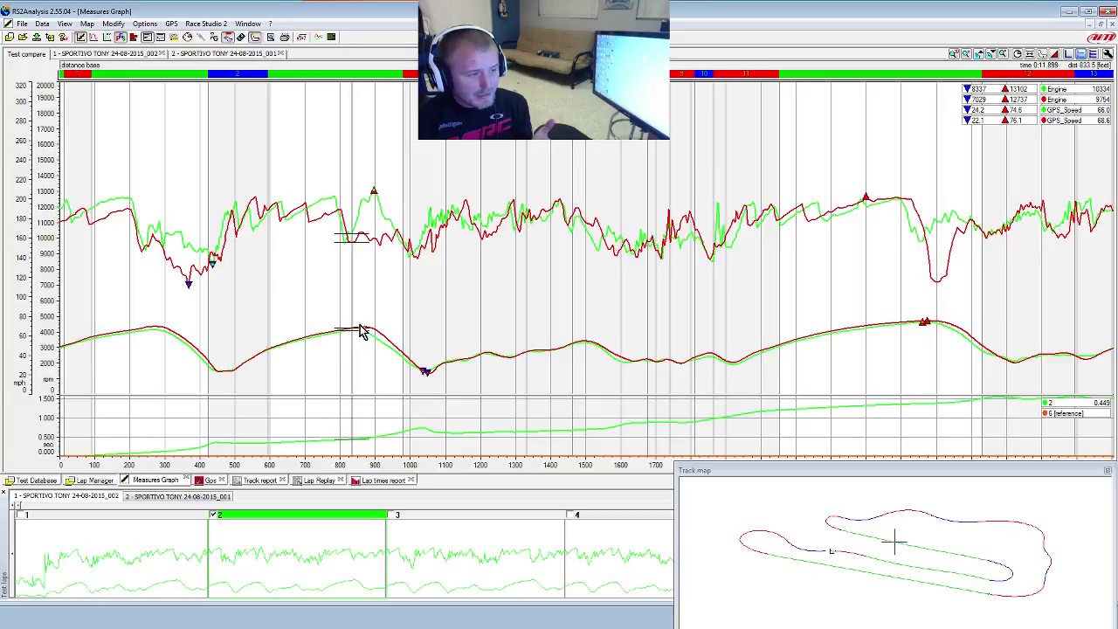
pyautogui.click(358, 334)
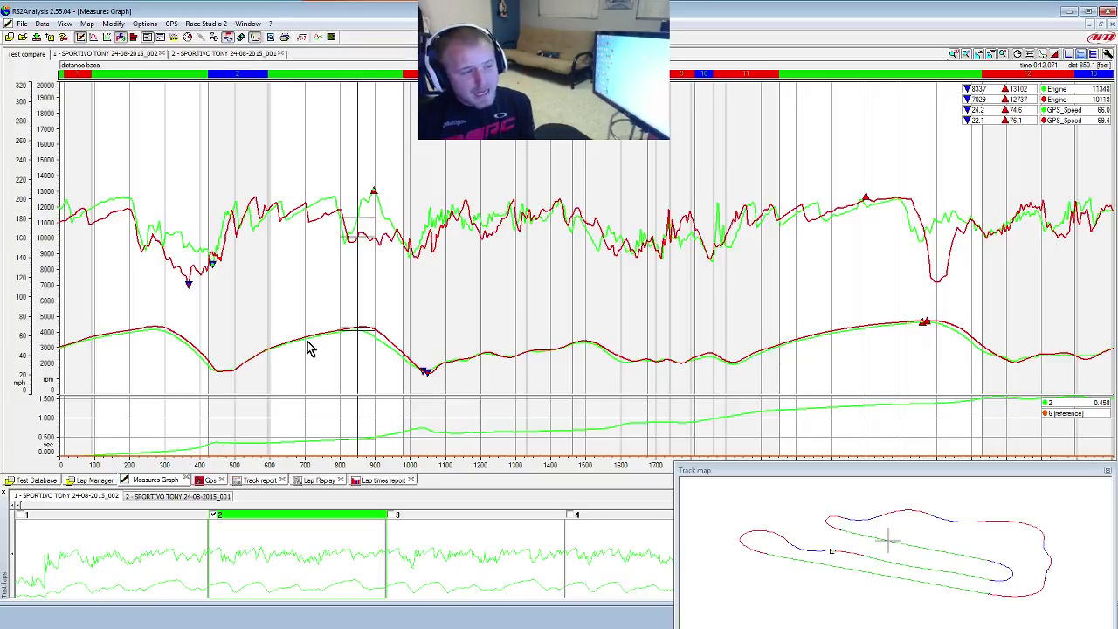
pyautogui.click(352, 330)
pyautogui.click(344, 336)
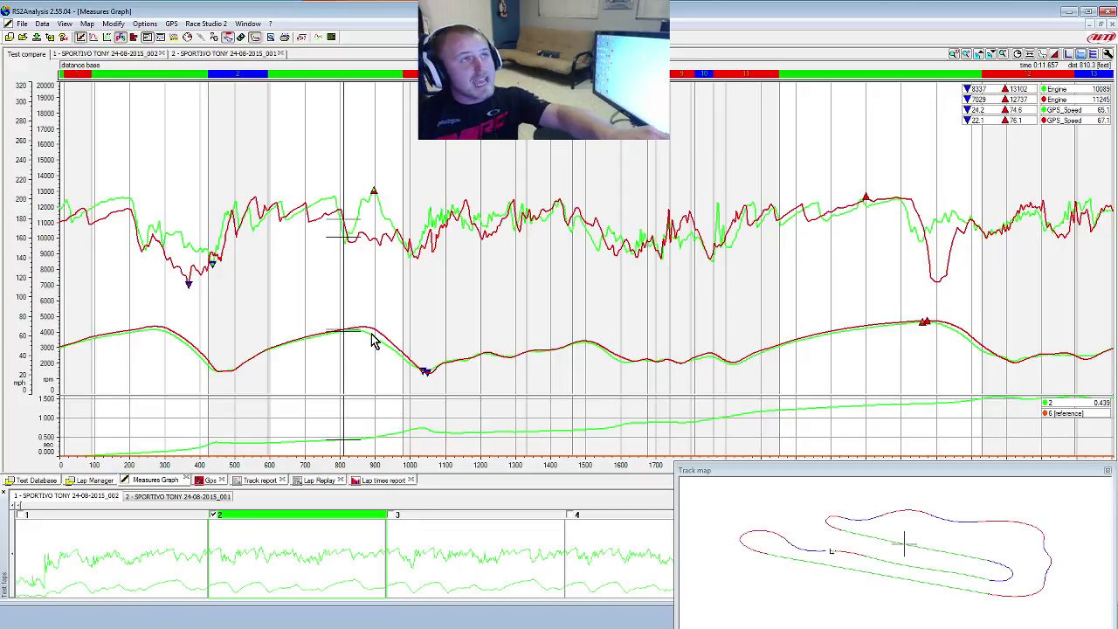
# Examine where each lap starts braking for the second hairpin, at about 857 to 898 ft.
pyautogui.click(372, 341)
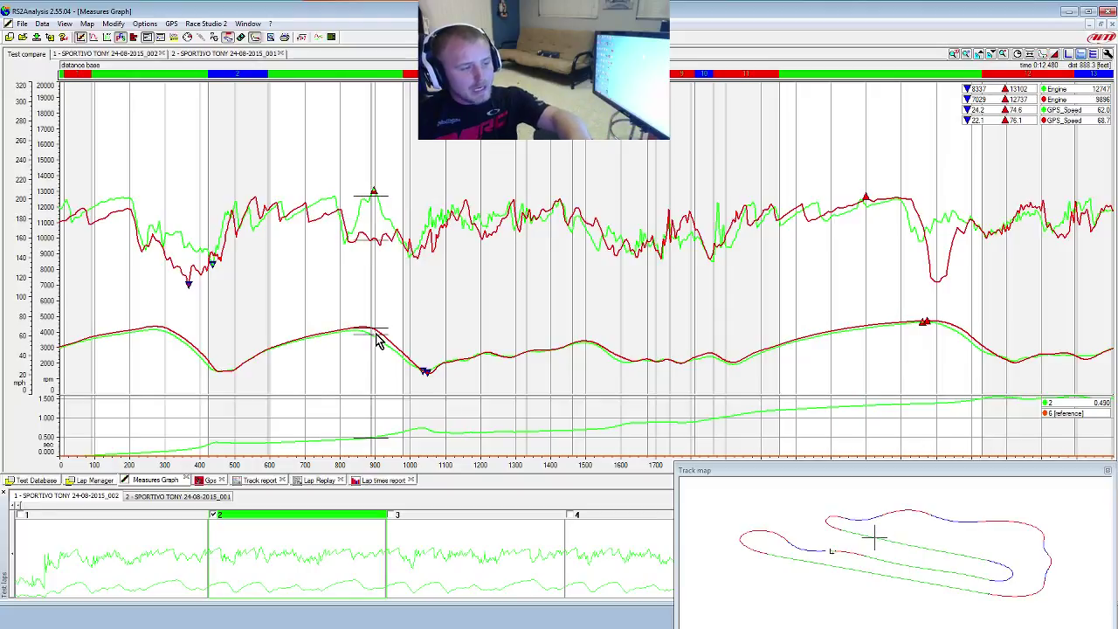
pyautogui.click(376, 340)
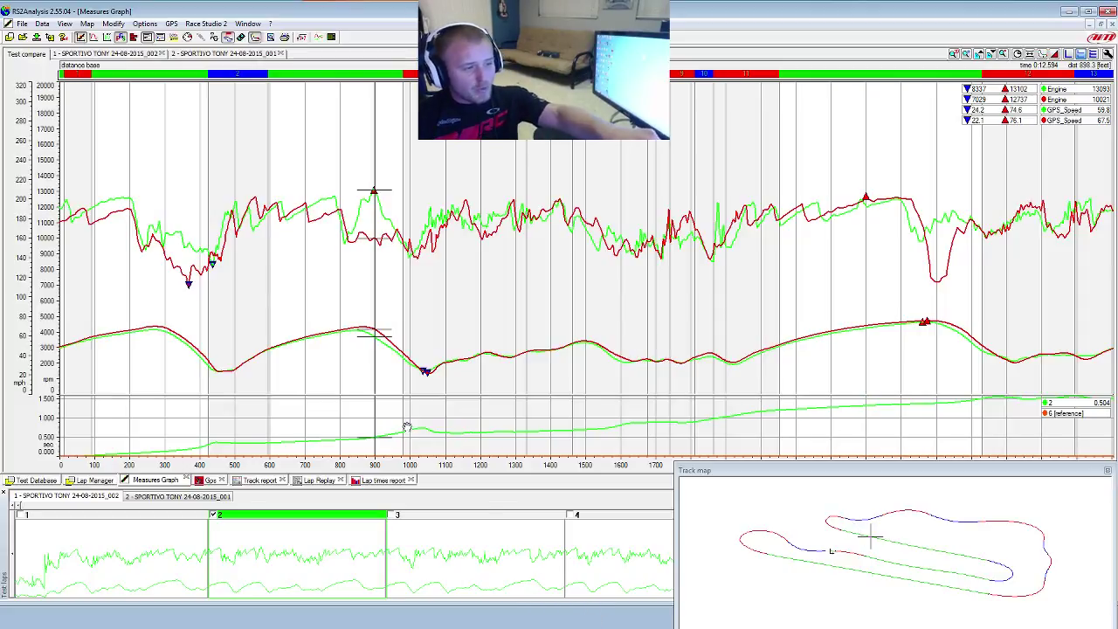
pyautogui.click(361, 333)
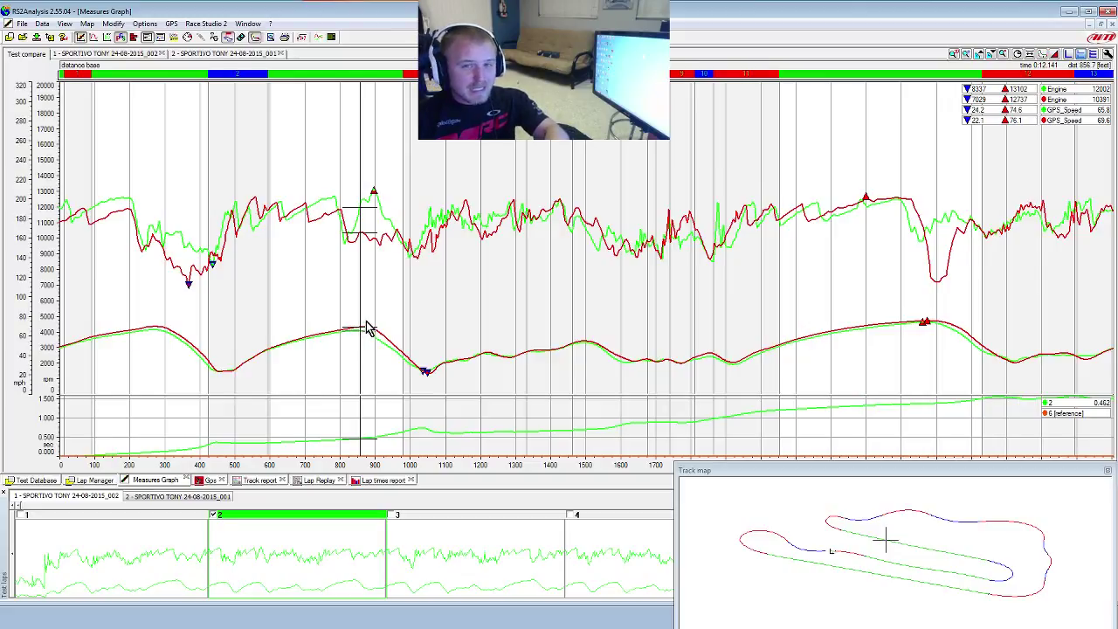
pyautogui.click(366, 329)
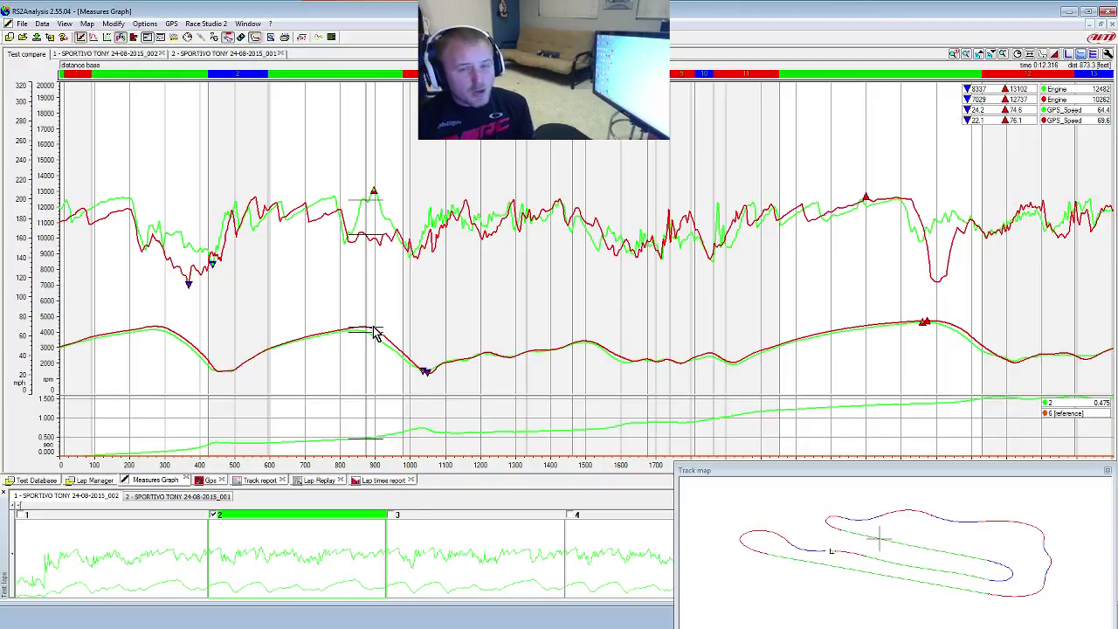
# Compare both laps' minimum speed and time difference in the second hairpin, at about 1,011 to 1,036 ft.
pyautogui.click(408, 362)
pyautogui.click(423, 368)
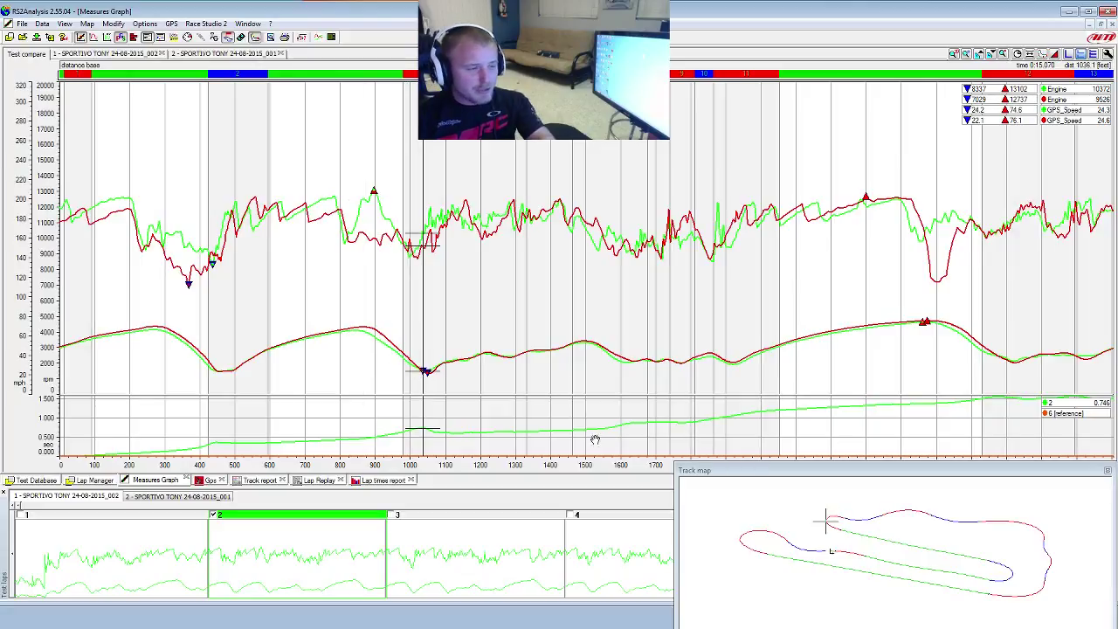
pyautogui.click(417, 375)
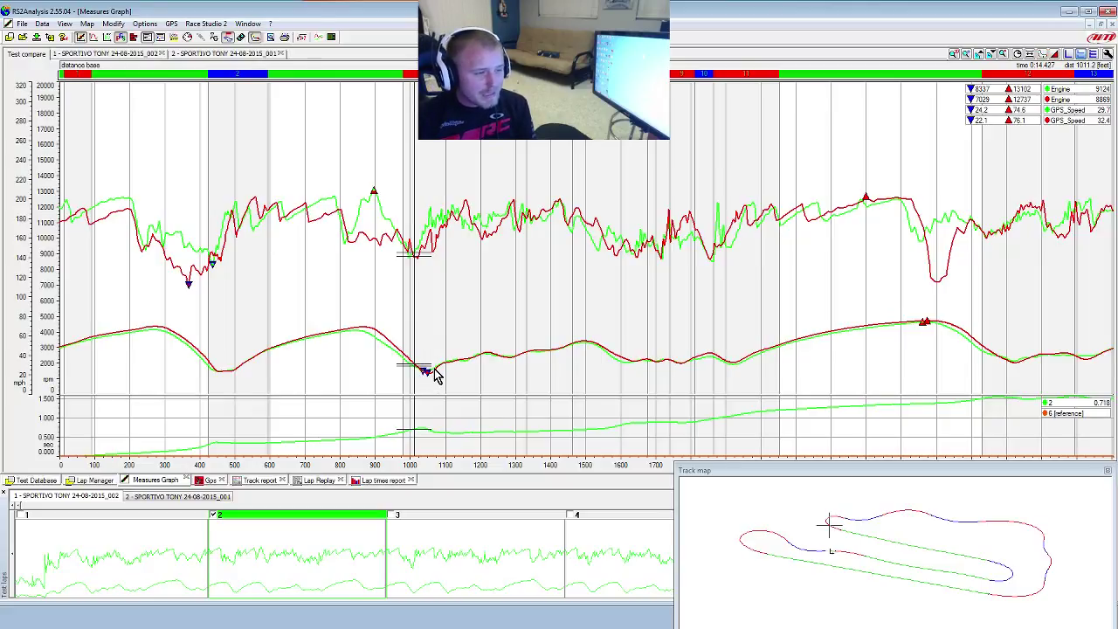
pyautogui.click(425, 375)
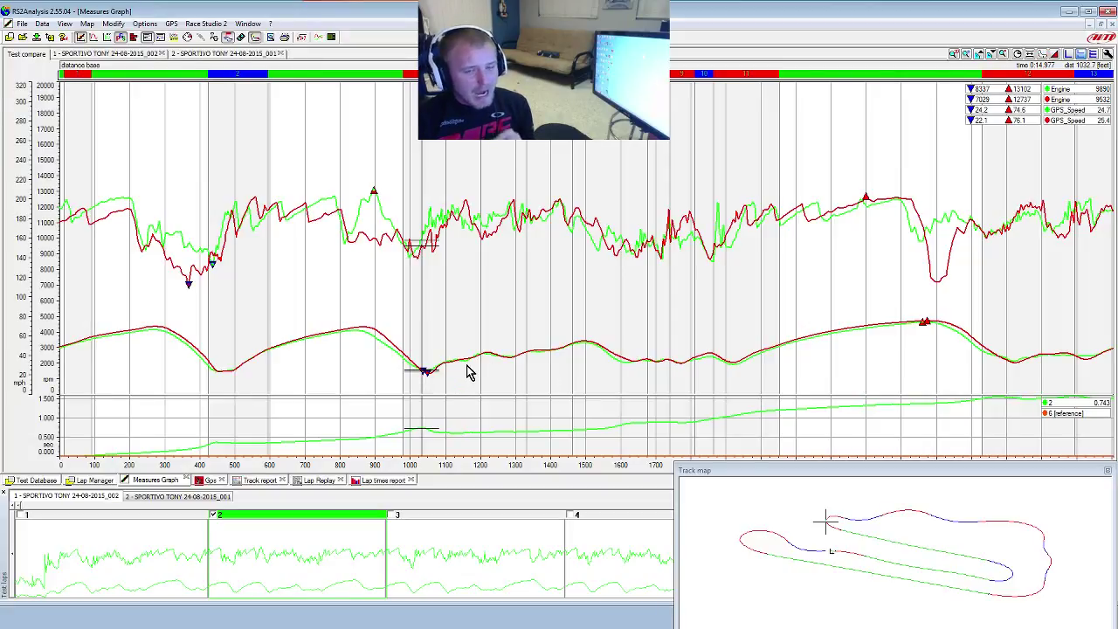
# Compare the laps' speeds and time difference from the second hairpin's approach through its exit, at about 852, 1,036 and 1,132 ft.
pyautogui.click(358, 336)
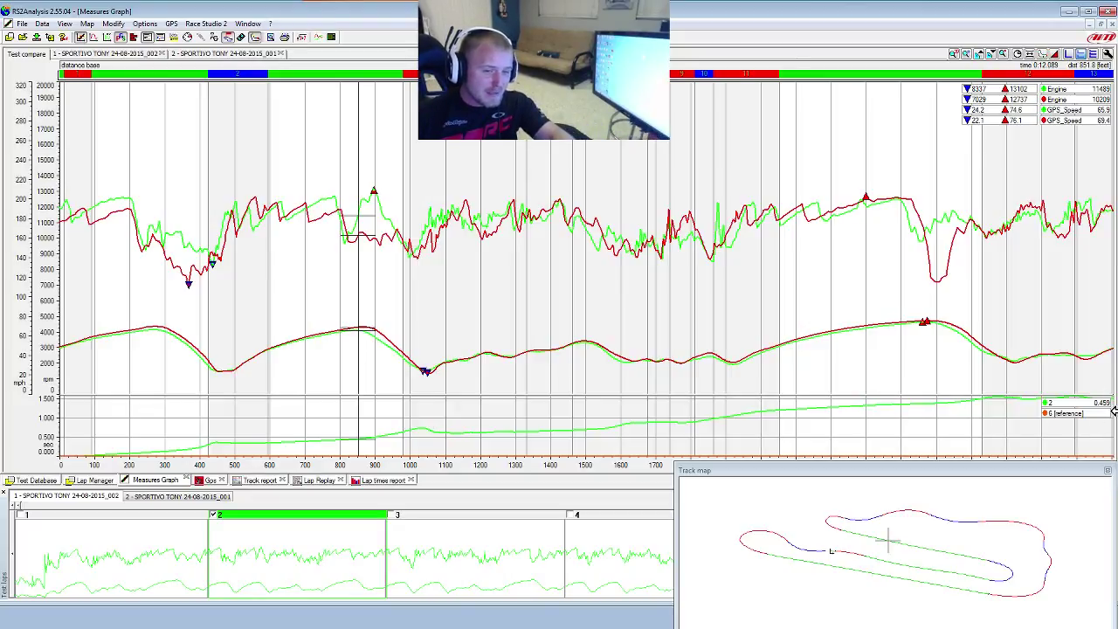
pyautogui.click(424, 371)
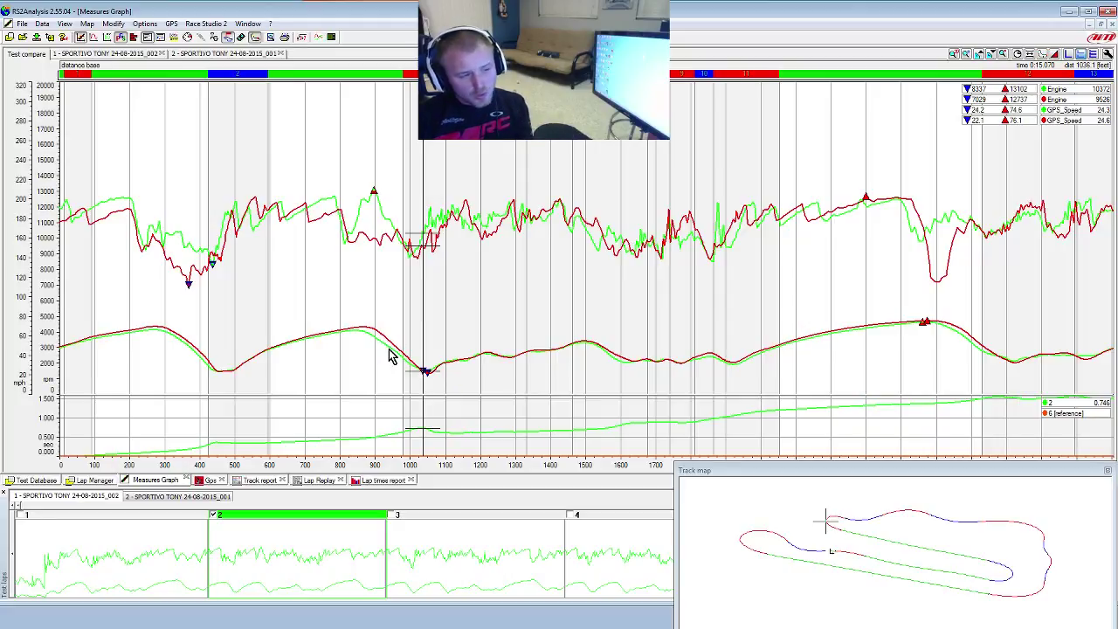
pyautogui.click(457, 369)
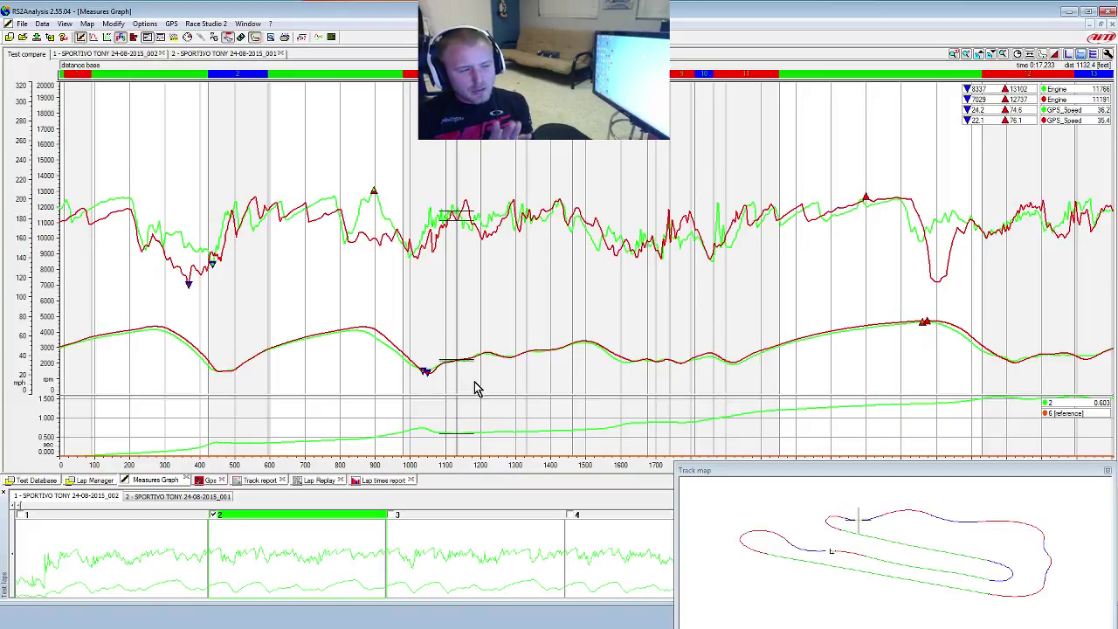
# Check how both laps accelerate out of the second hairpin, at about 1,073 to 1,131 ft.
pyautogui.click(512, 390)
pyautogui.click(602, 419)
pyautogui.click(437, 373)
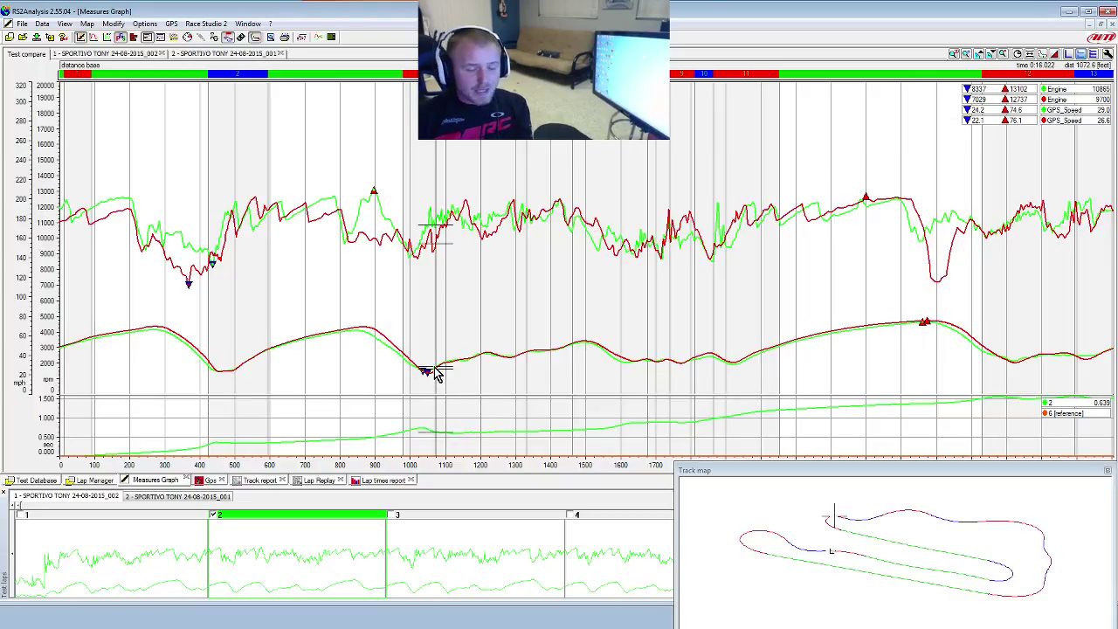
pyautogui.click(456, 364)
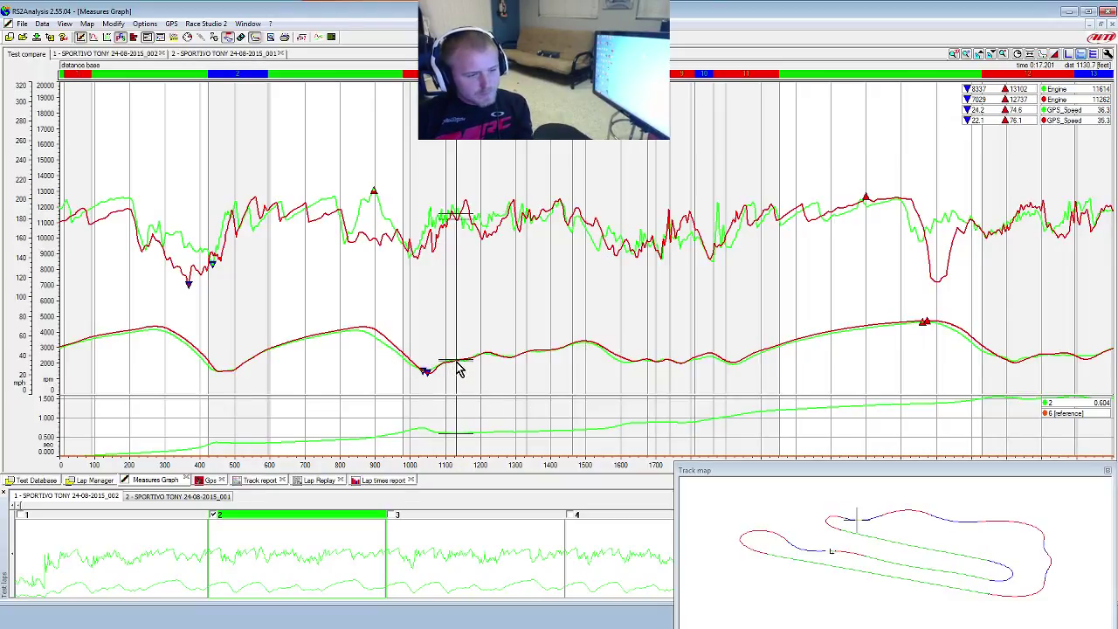
# Compare the time difference at about 1,413 to 1,438 ft with that at the second hairpin's exit, about 1,058 to 1,069 ft.
pyautogui.click(565, 357)
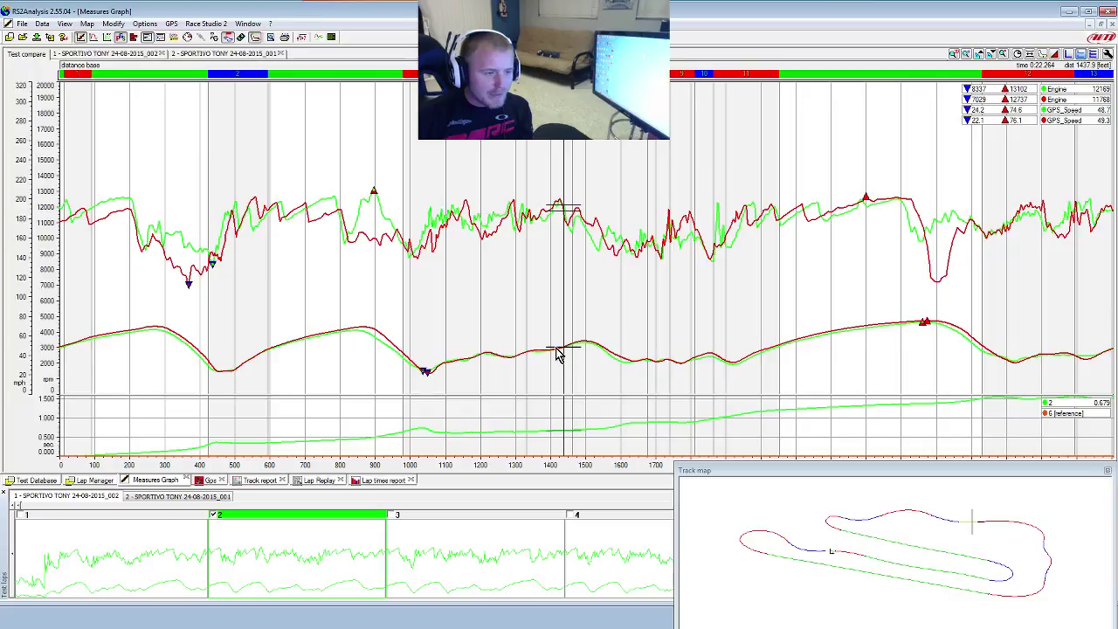
pyautogui.click(554, 352)
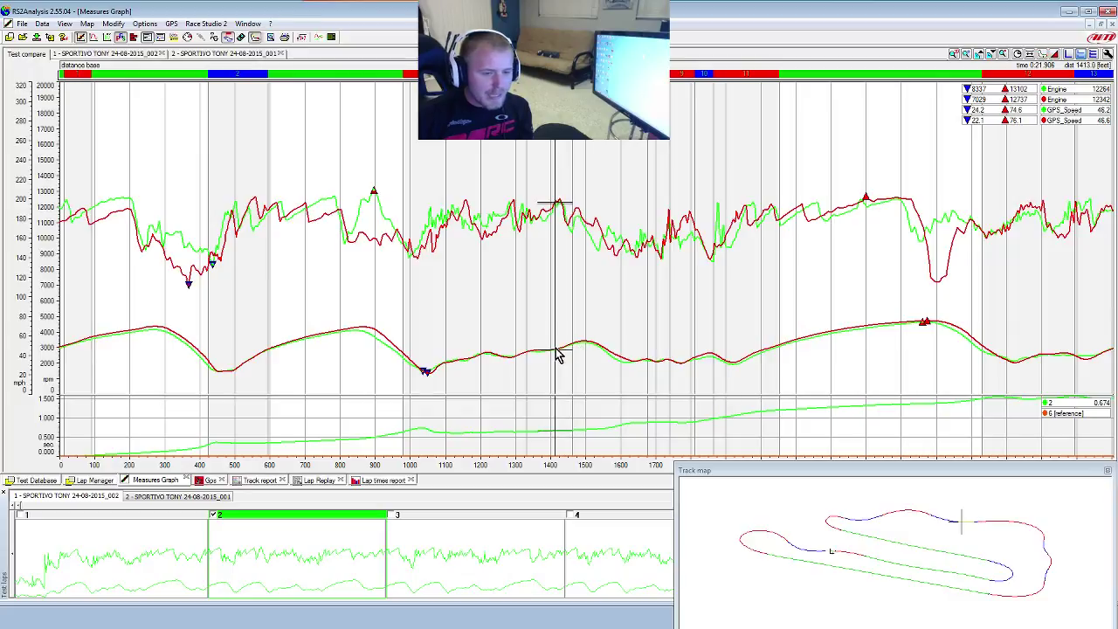
pyautogui.click(430, 375)
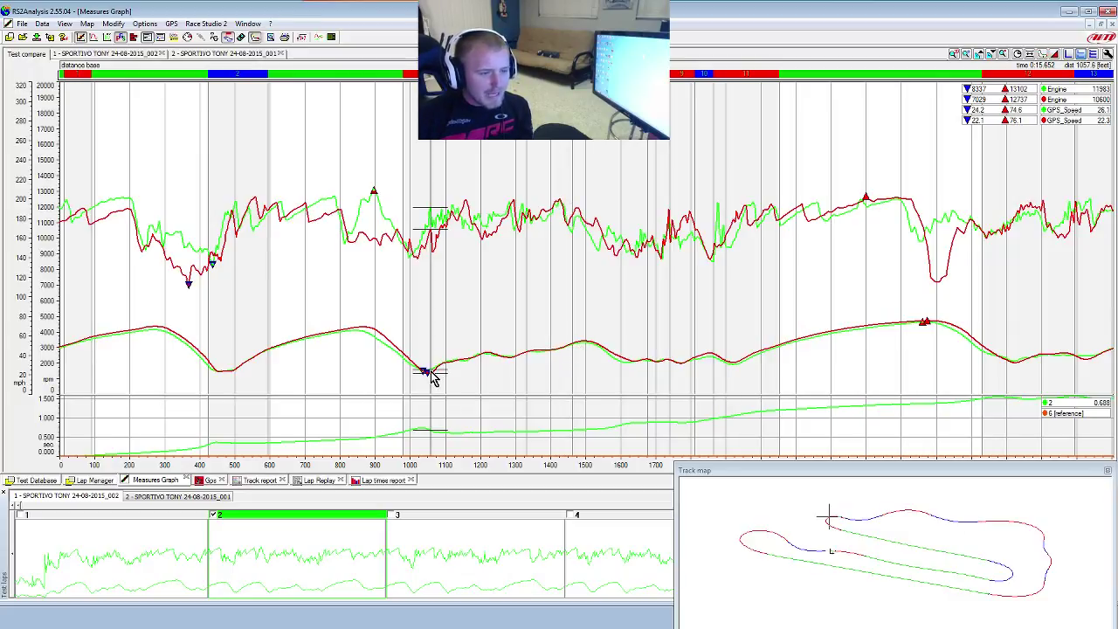
pyautogui.click(434, 373)
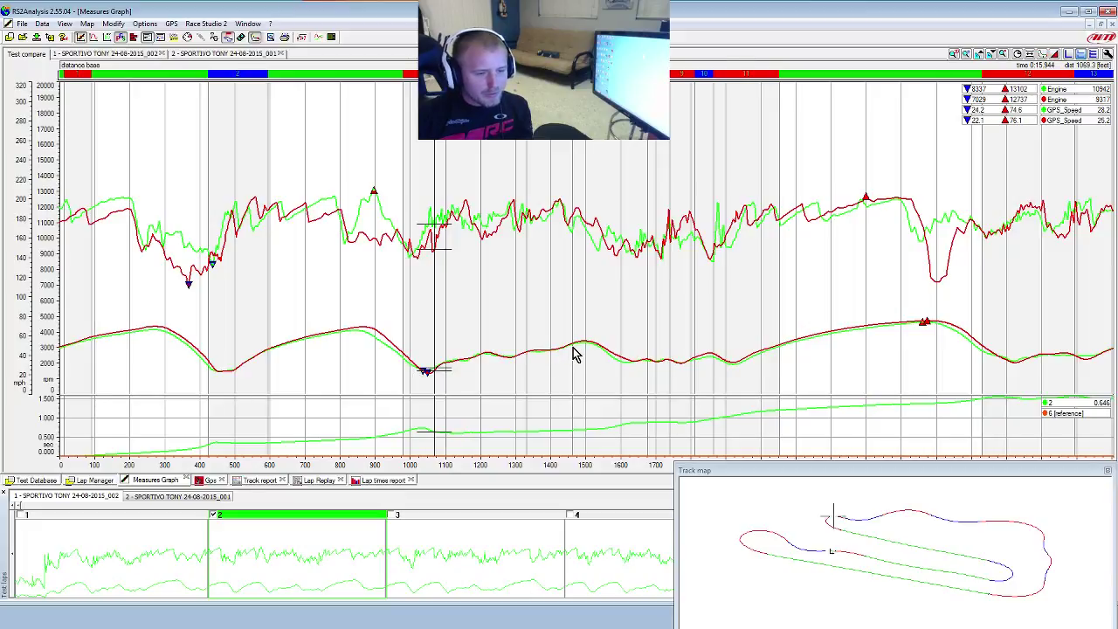
# Compare both laps' speeds around the mid-lap speed peak at about 1,466 to 1,501 ft and in the slow corner near 1,931 ft.
pyautogui.click(575, 351)
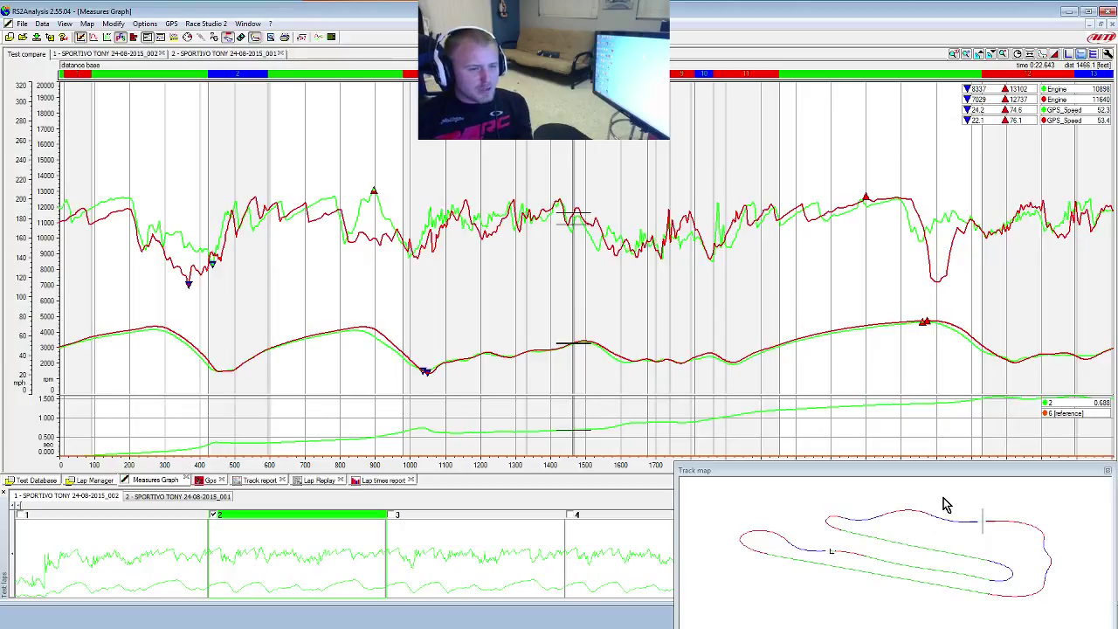
pyautogui.click(580, 349)
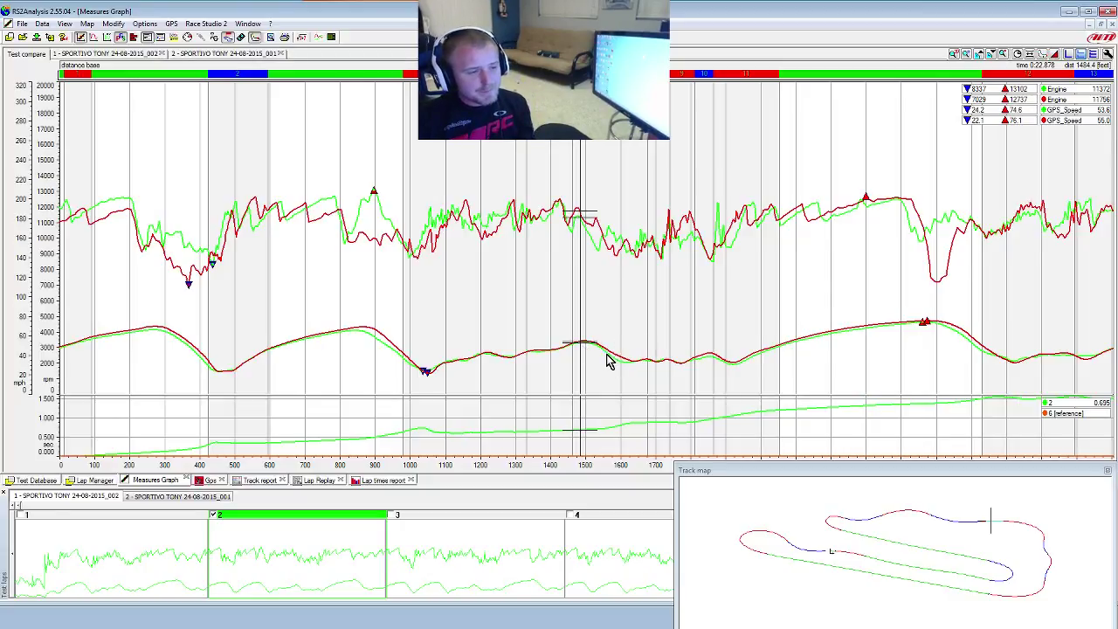
pyautogui.click(587, 344)
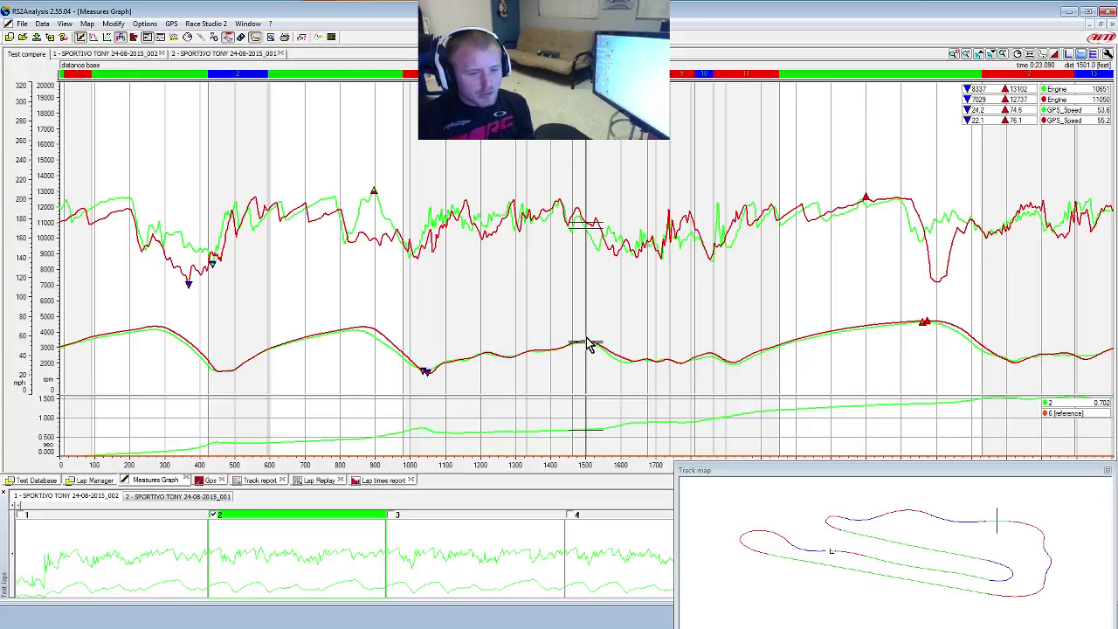
pyautogui.click(738, 363)
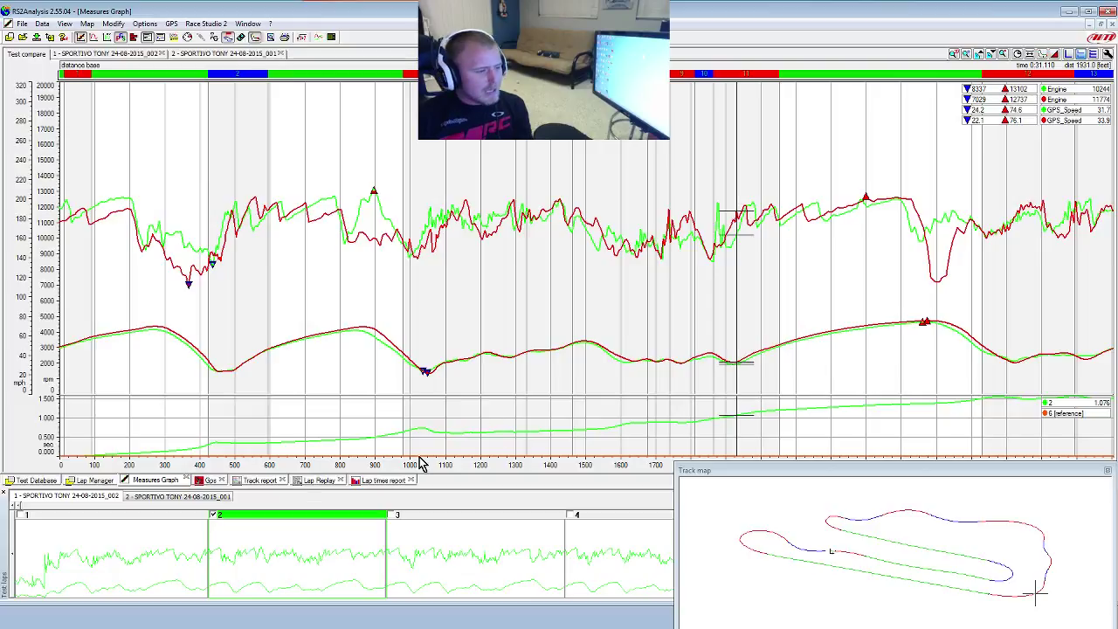
# Inspect both laps' lines in a tilted GPS track view, check the lap list, and return to the measures graph.
pyautogui.click(210, 482)
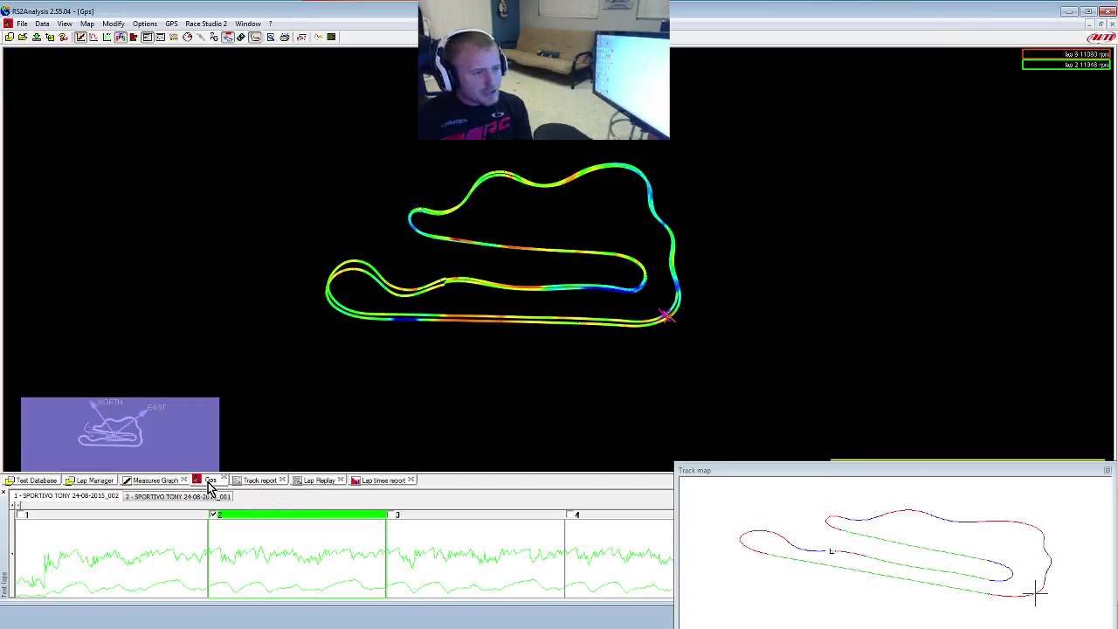
pyautogui.moveTo(709, 273); pyautogui.dragTo(835, 361)
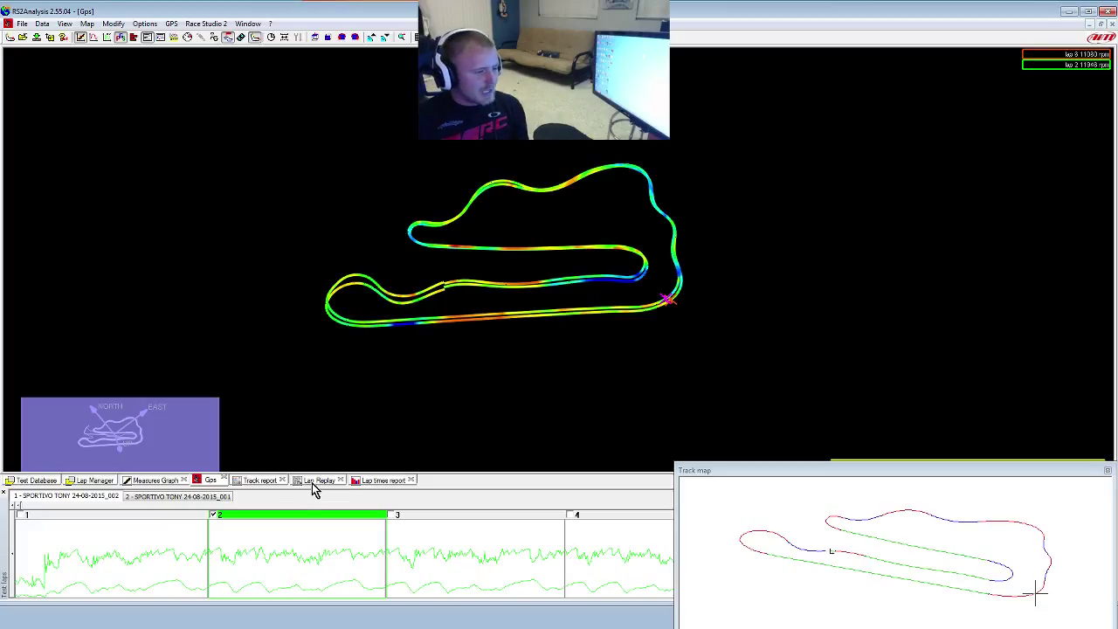
pyautogui.click(100, 480)
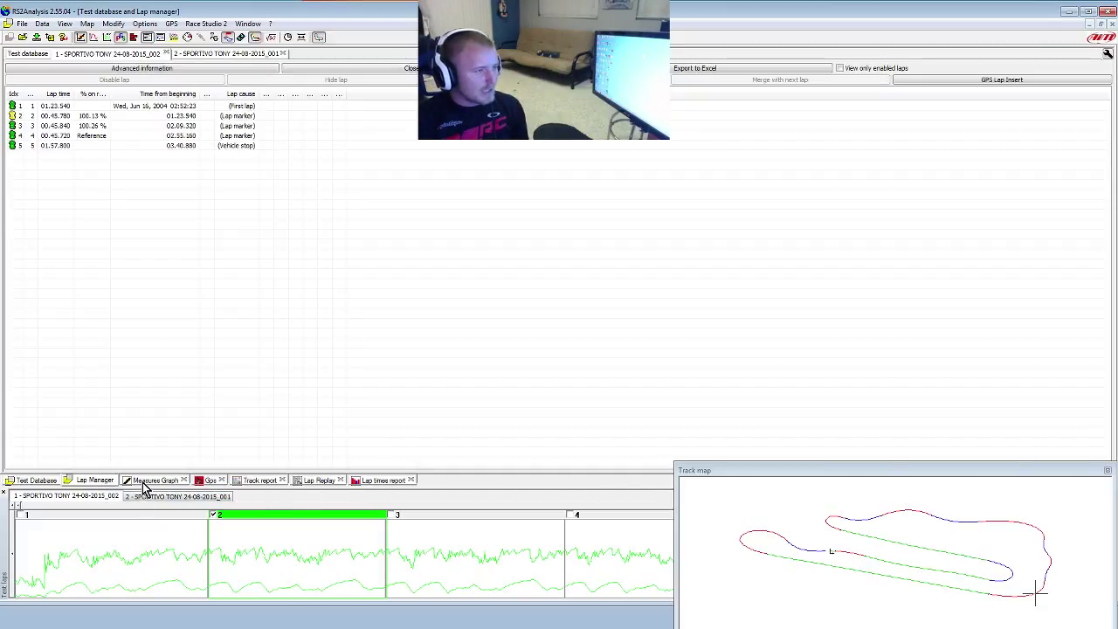
pyautogui.click(145, 482)
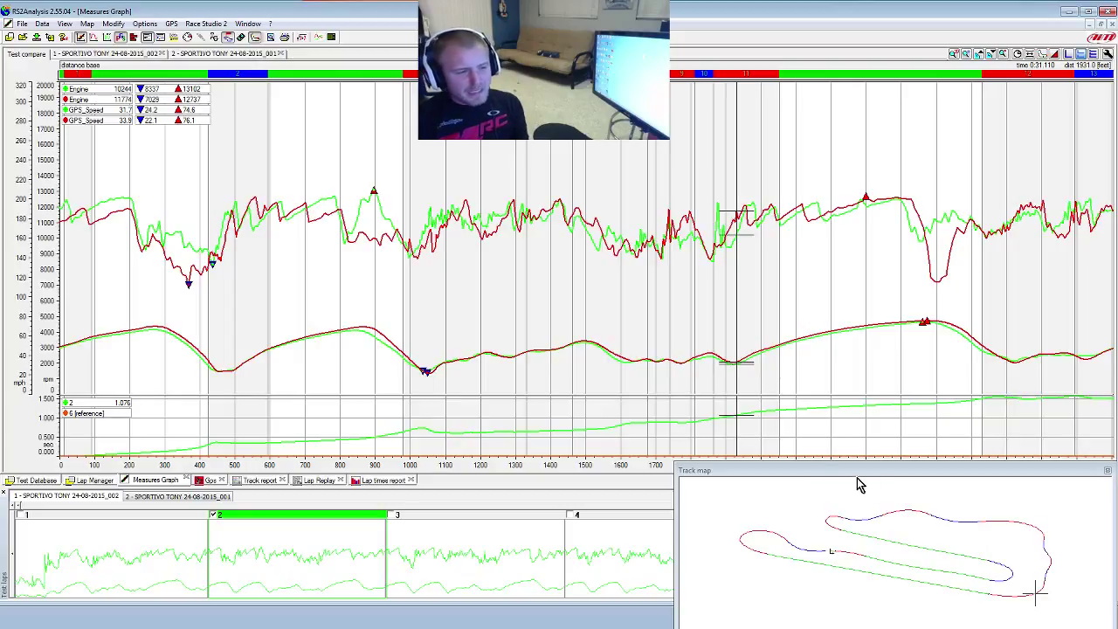
# Compare the laps' speeds from the slow corner at about 1,878 to 1,928 ft along the long straight to about 2,459 ft.
pyautogui.click(720, 361)
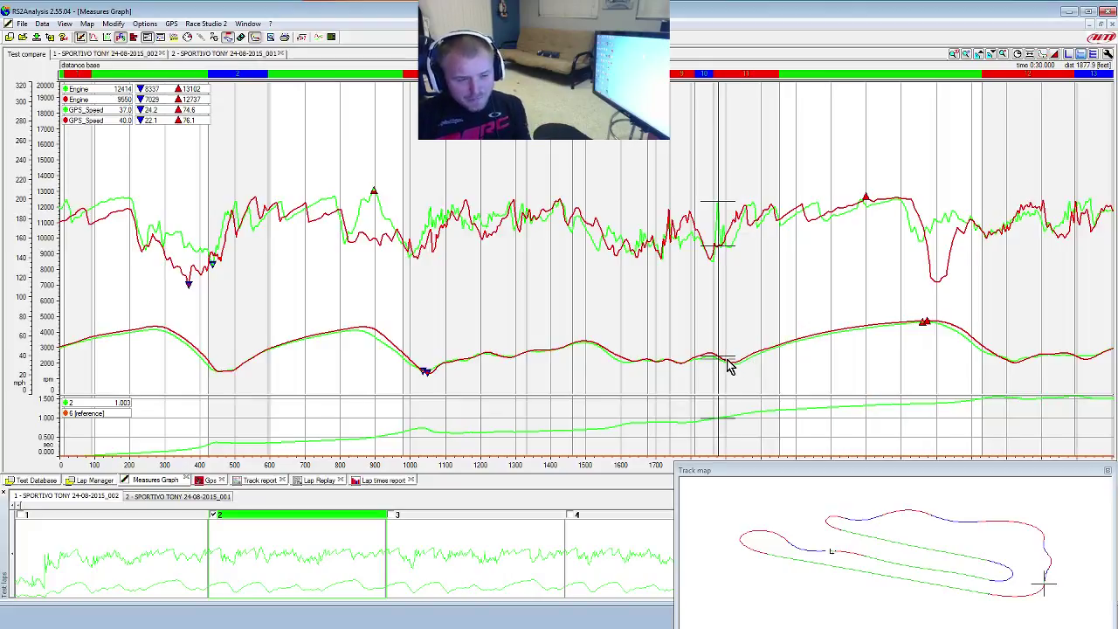
pyautogui.click(737, 364)
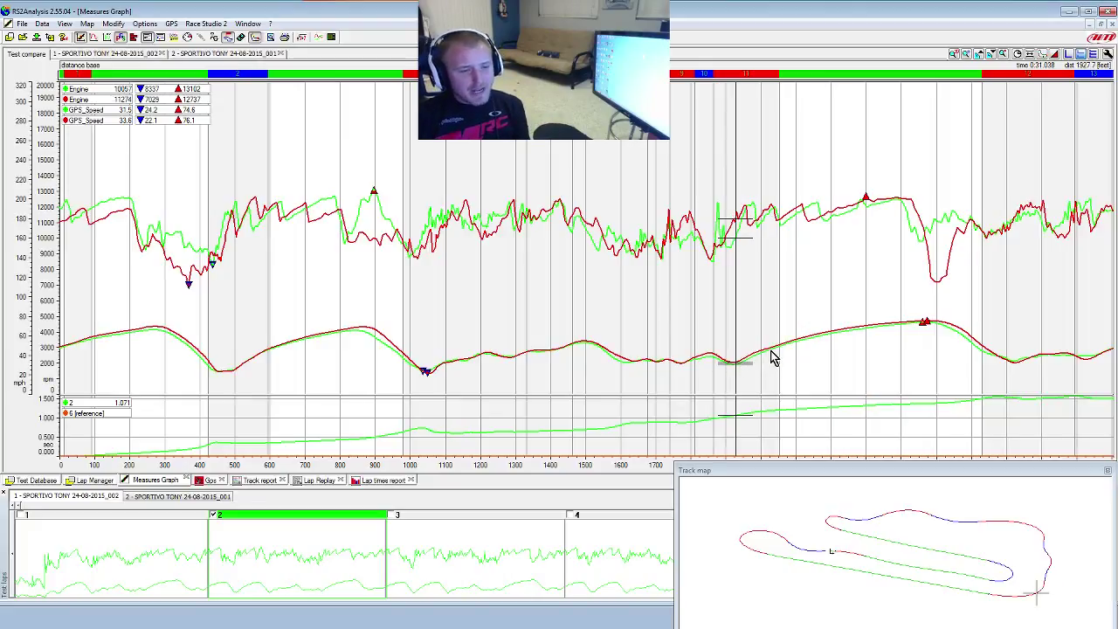
pyautogui.click(773, 351)
pyautogui.click(809, 340)
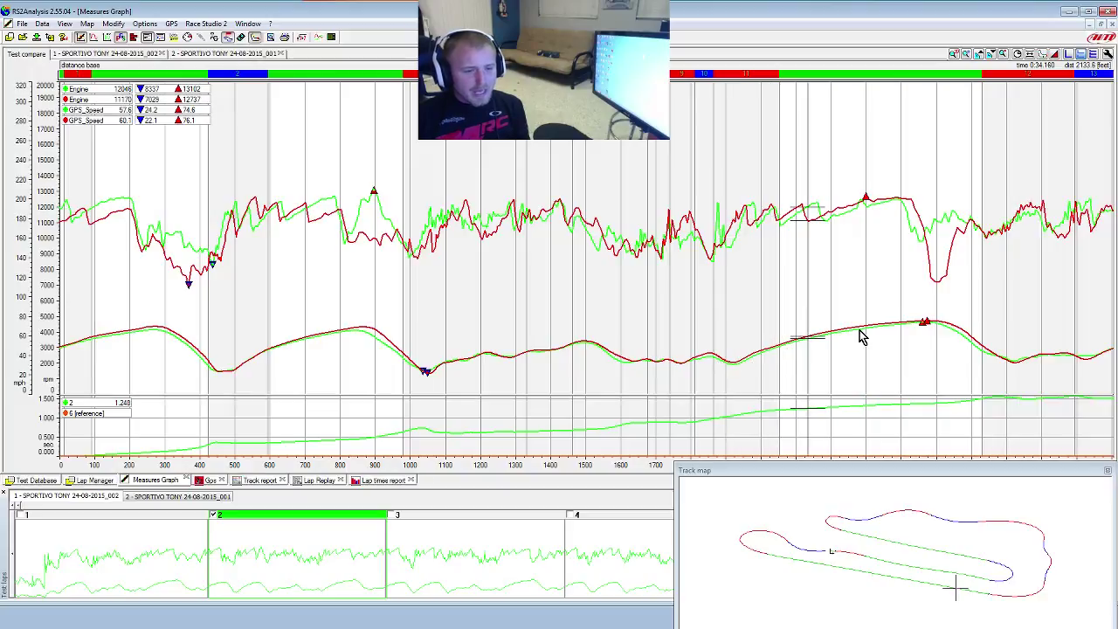
pyautogui.click(864, 335)
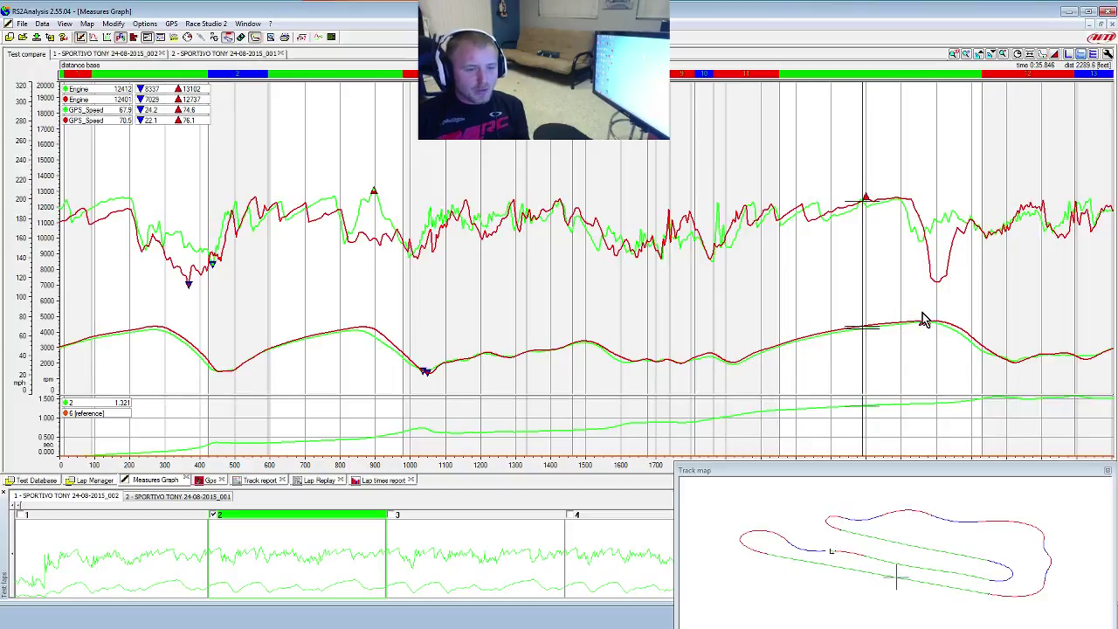
pyautogui.click(924, 320)
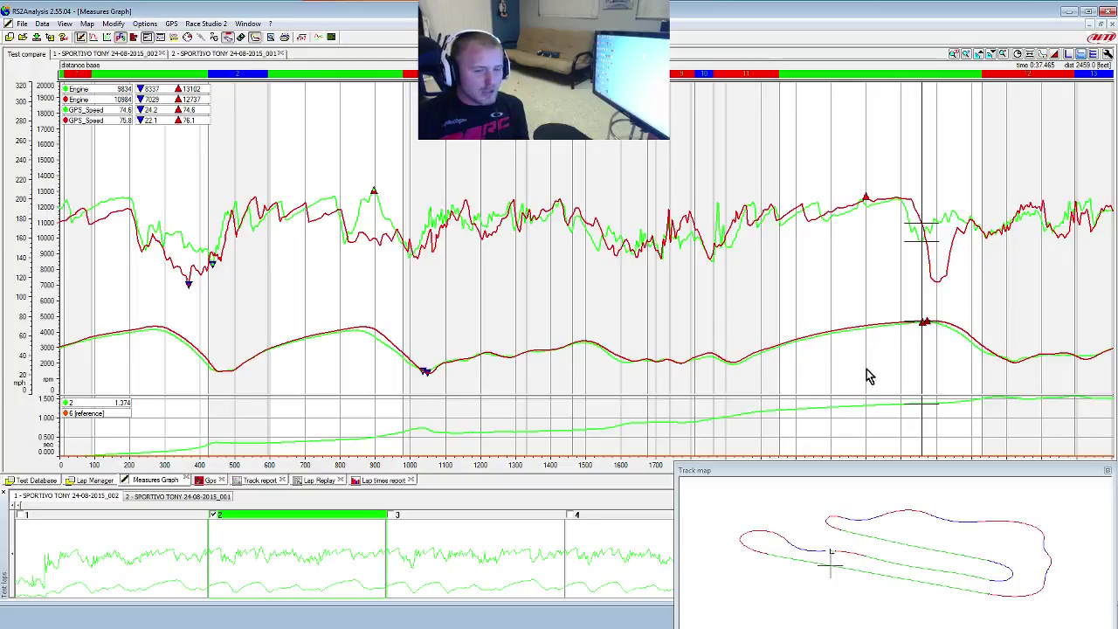
# Compare the time difference at the mid-lap speed peak, about 1,483 to 1,508 ft, with that at the long straight's end near 2,460 ft.
pyautogui.click(590, 344)
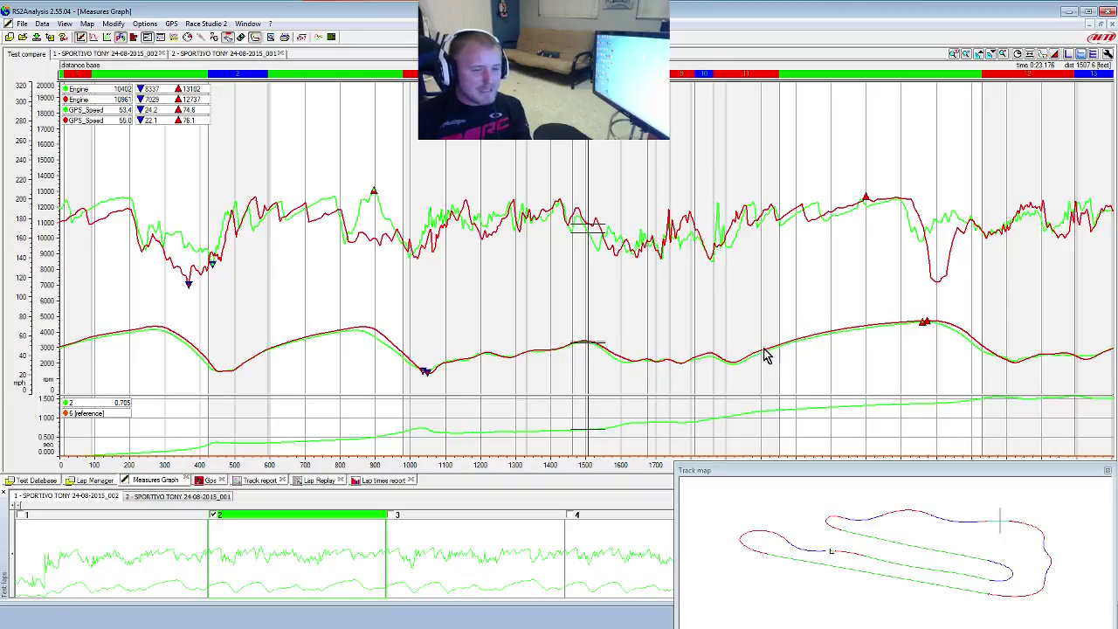
pyautogui.click(925, 318)
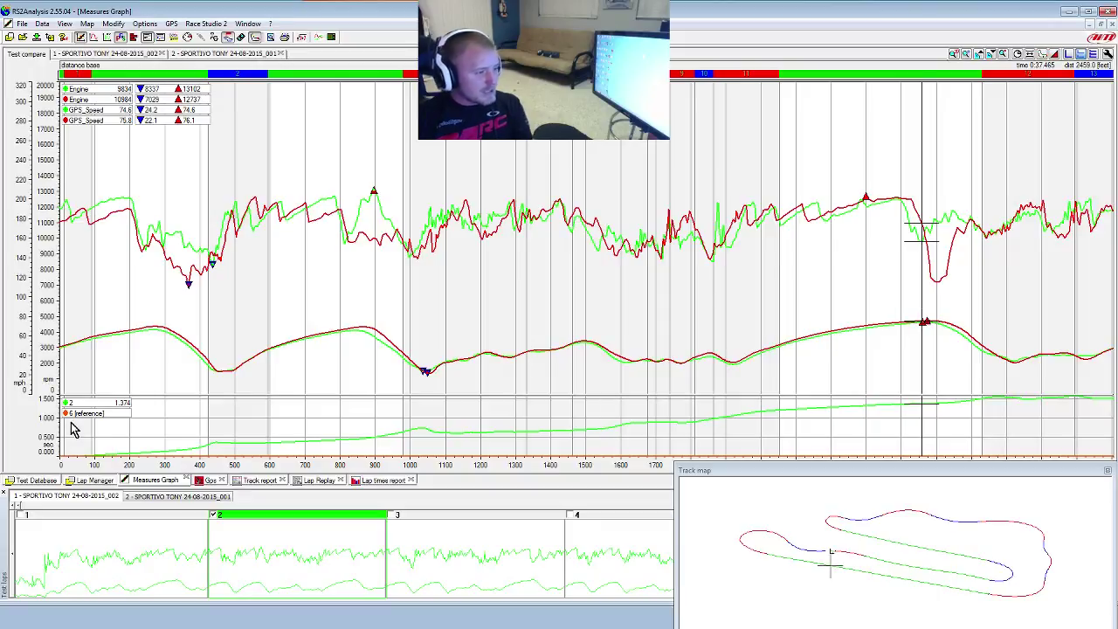
pyautogui.click(708, 351)
pyautogui.click(582, 339)
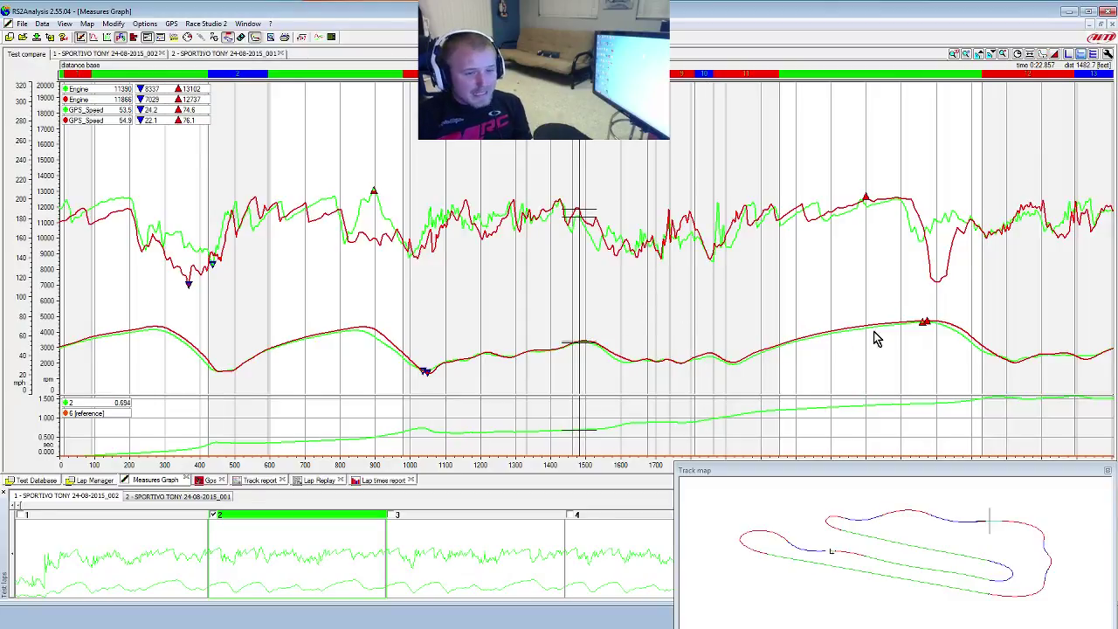
pyautogui.click(924, 323)
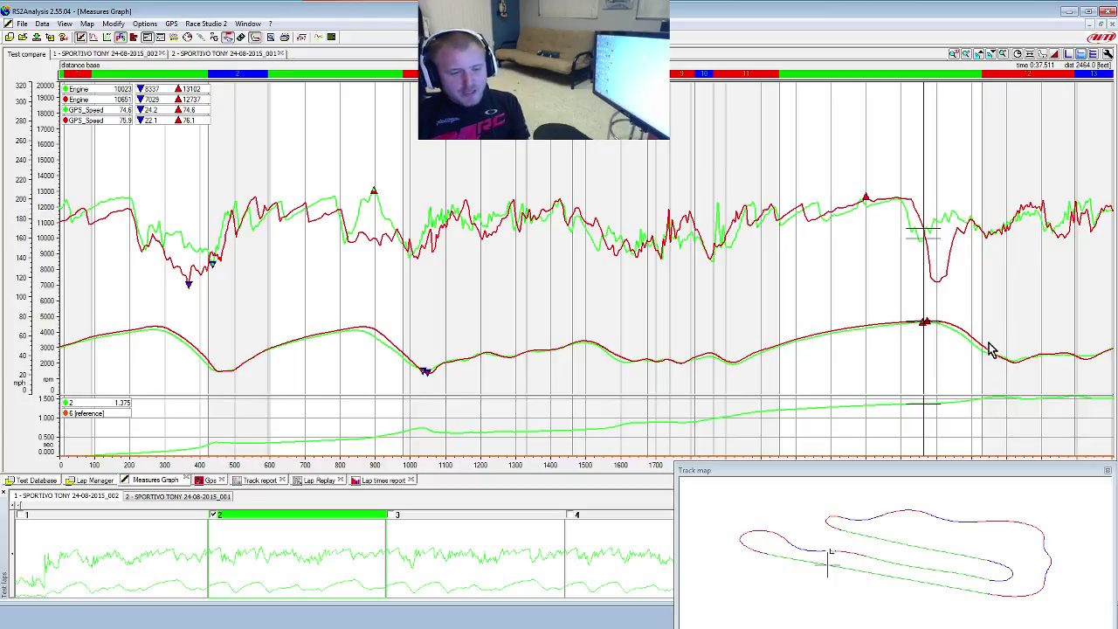
# Examine where each lap starts slowing after the long straight, comparing speed and rpm at about 2,476 to 2,509 ft.
pyautogui.click(939, 329)
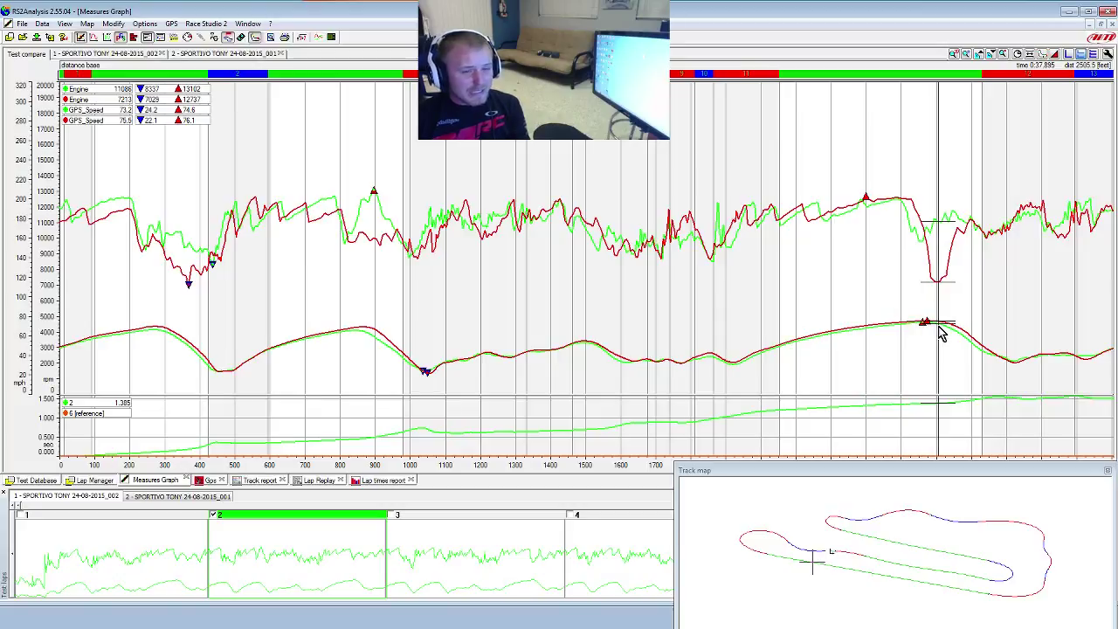
pyautogui.click(933, 323)
pyautogui.click(927, 330)
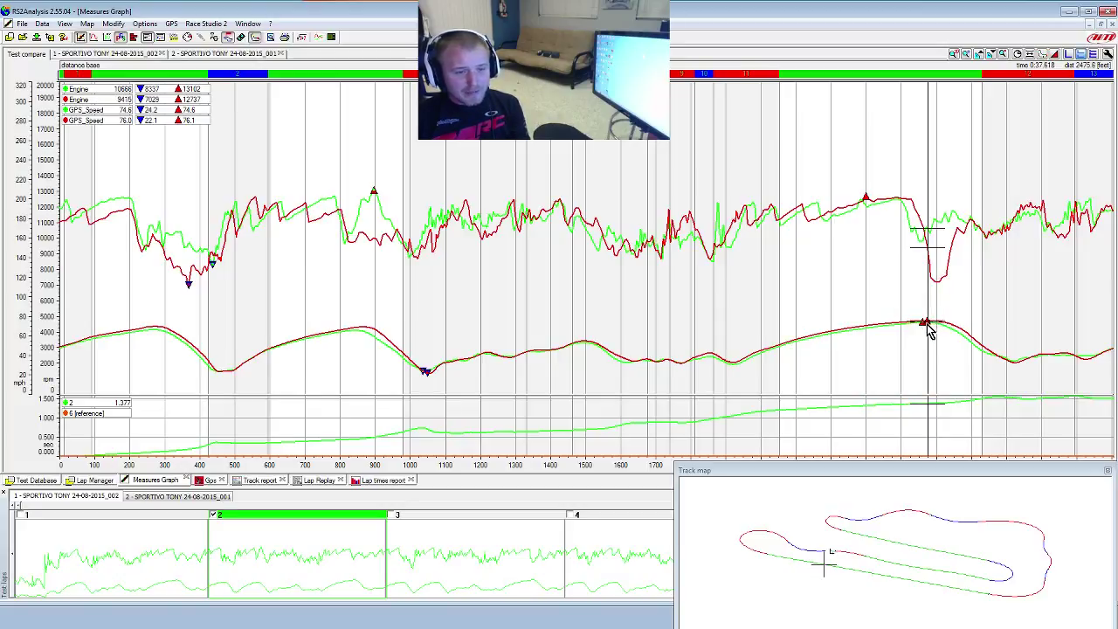
pyautogui.click(940, 325)
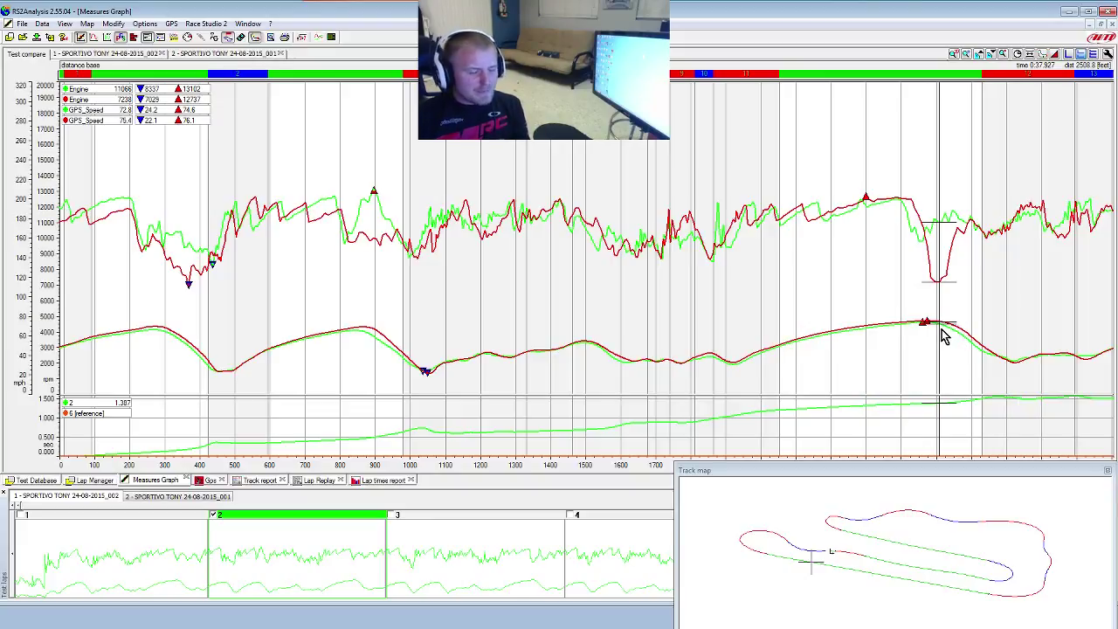
# Compare the laps' speeds and time difference from the final corner's entry at about 2,673 ft to the lap's end near 2,992 ft.
pyautogui.click(998, 350)
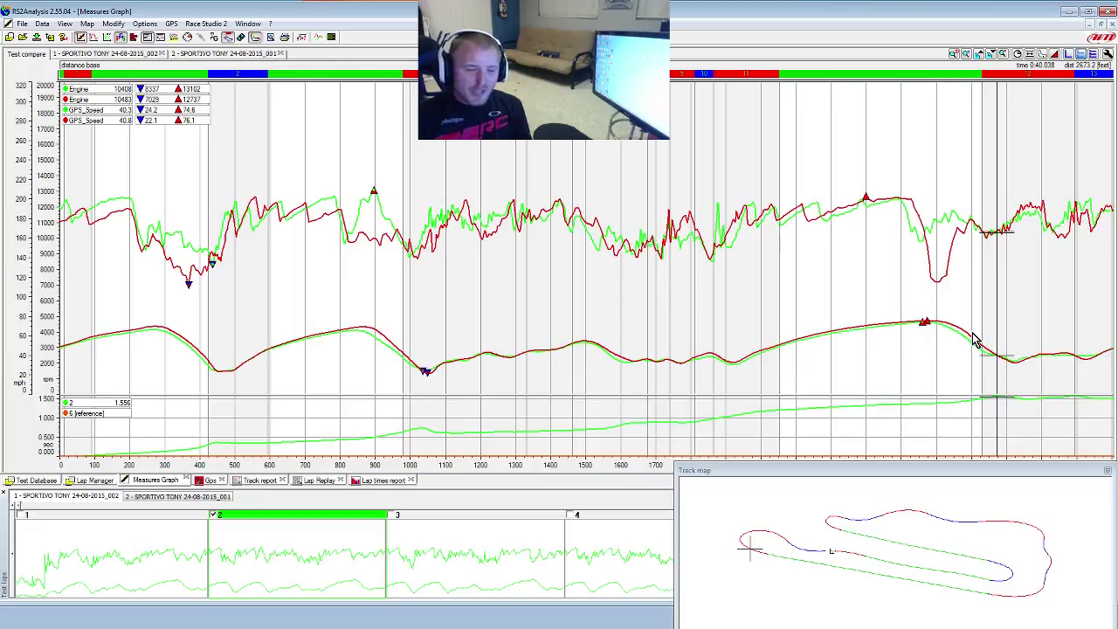
pyautogui.click(1031, 358)
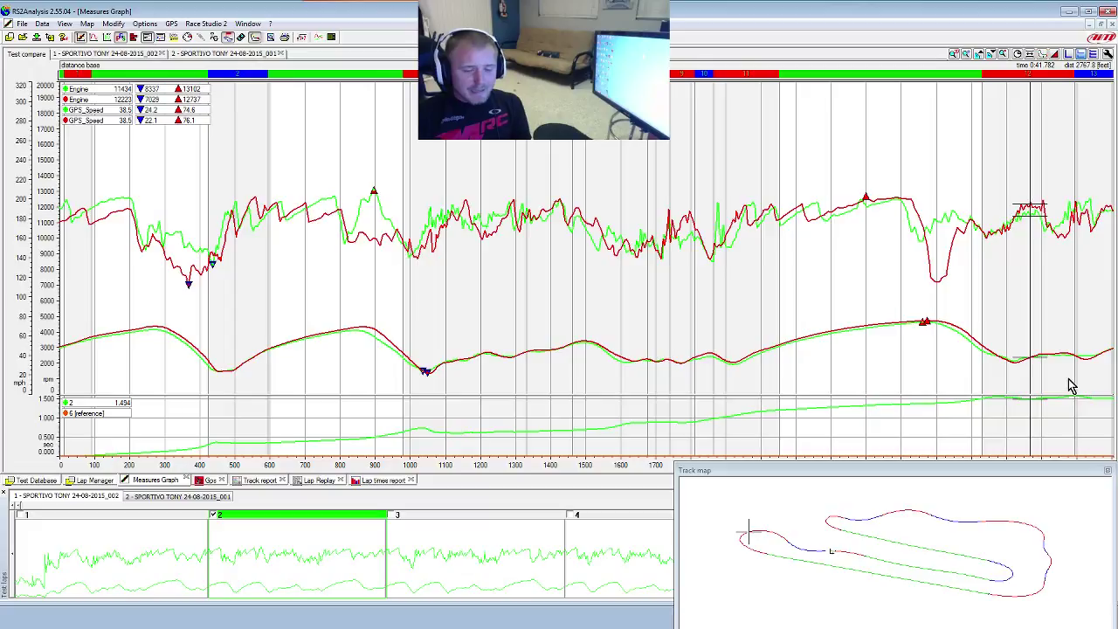
pyautogui.click(1109, 358)
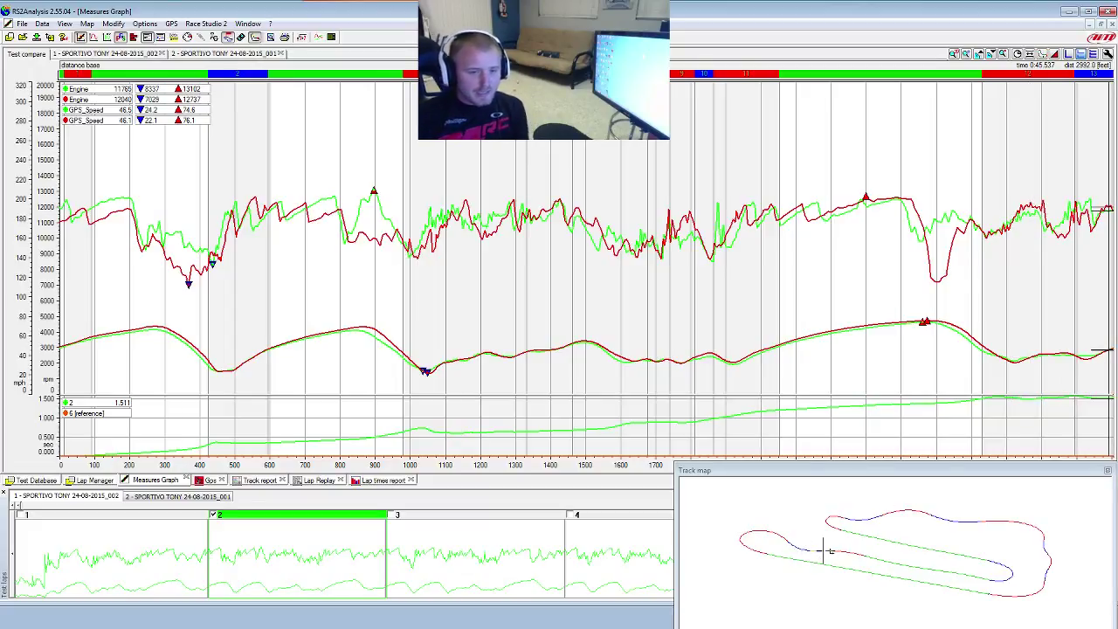
pyautogui.click(999, 358)
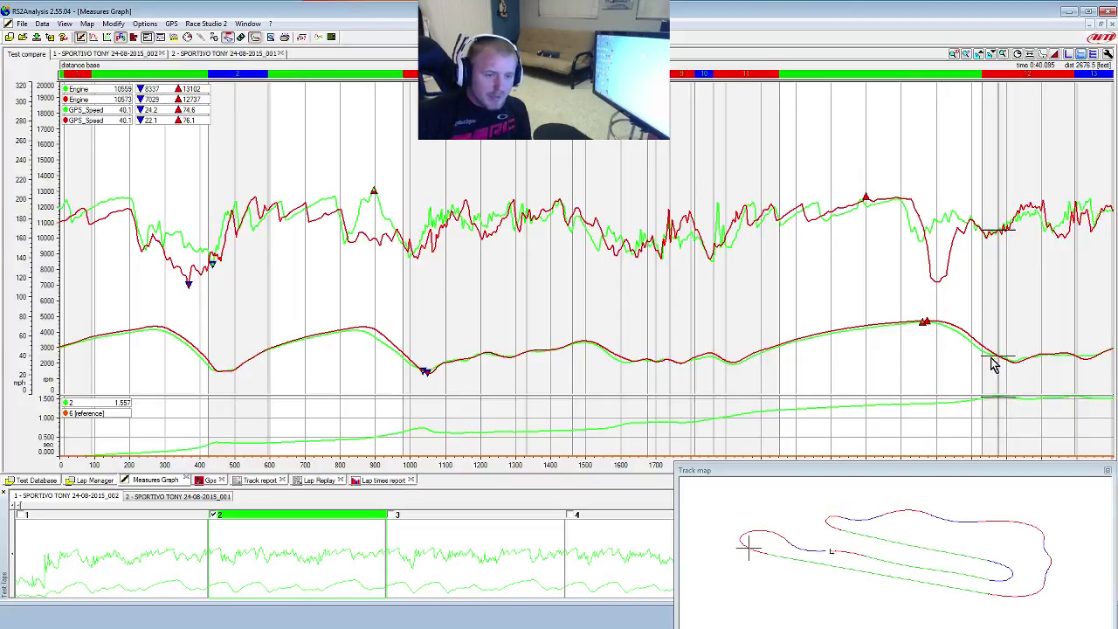
pyautogui.click(1107, 352)
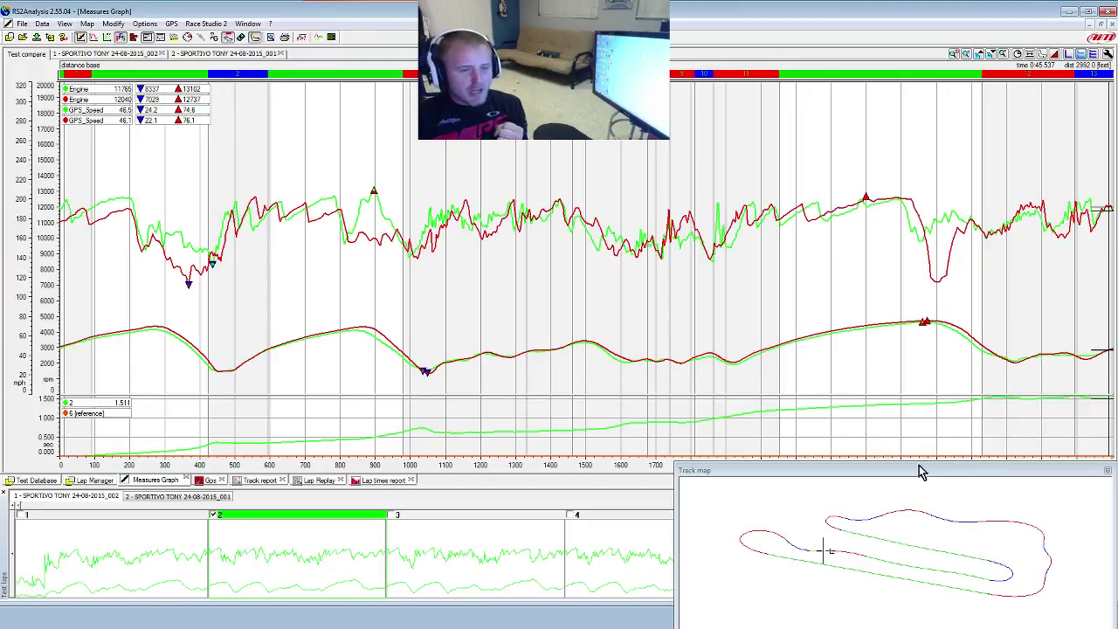
pyautogui.click(1003, 351)
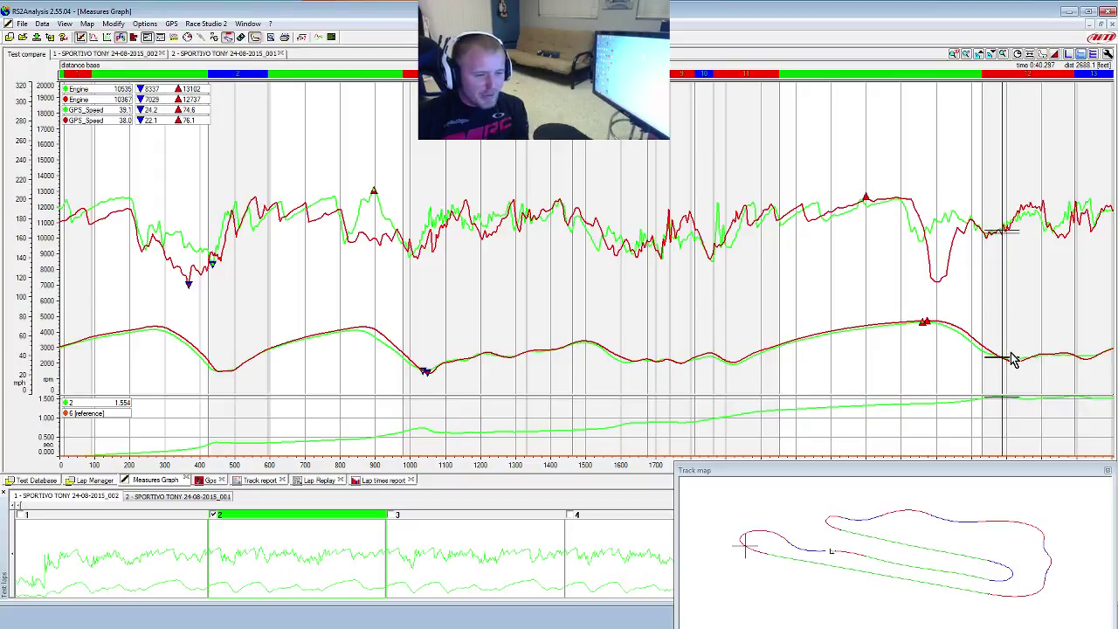
# Compare the laps' speeds at the final corner's slowest point, about 2,713 ft, and at the lap's end near 2,995 ft.
pyautogui.click(1012, 347)
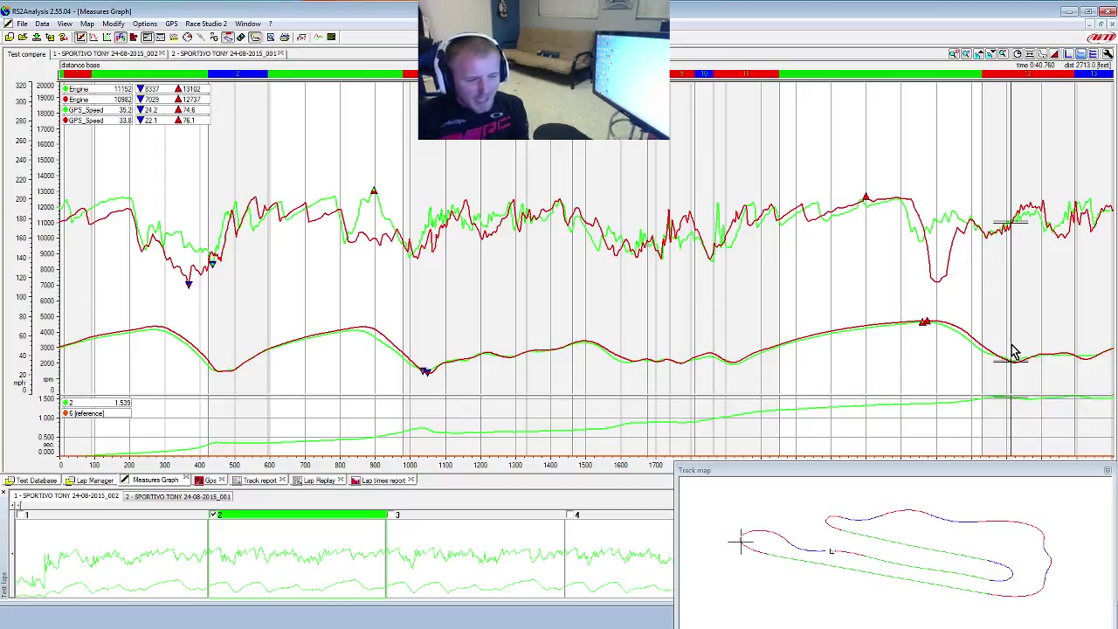
pyautogui.click(1106, 332)
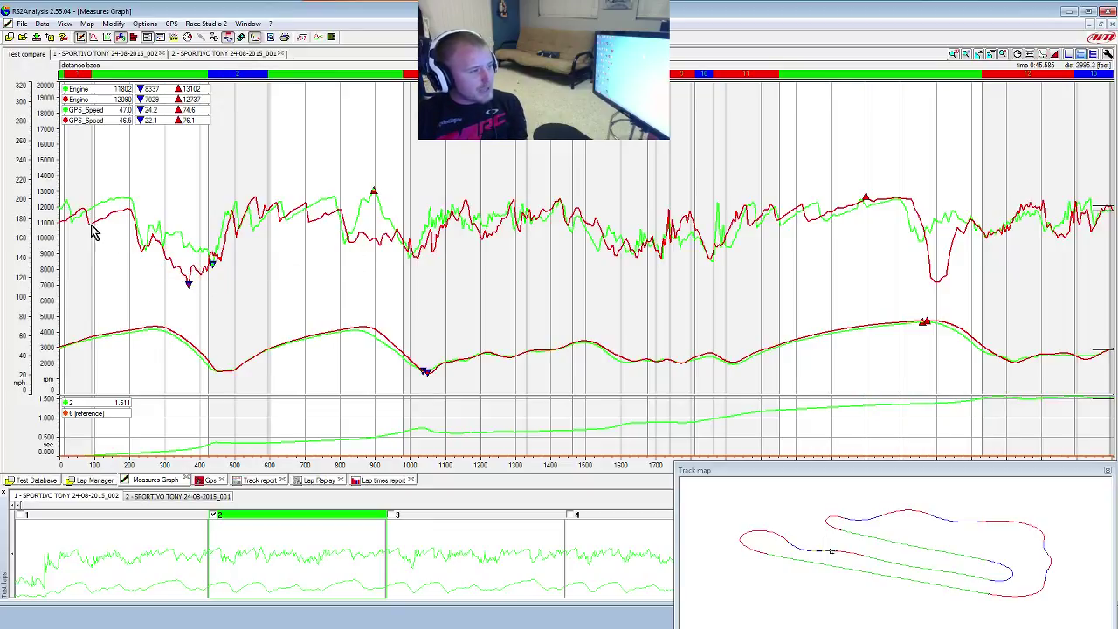
# Compare both laps' engine rpm through the first braking zone, between about 296 and 389 ft.
pyautogui.click(164, 252)
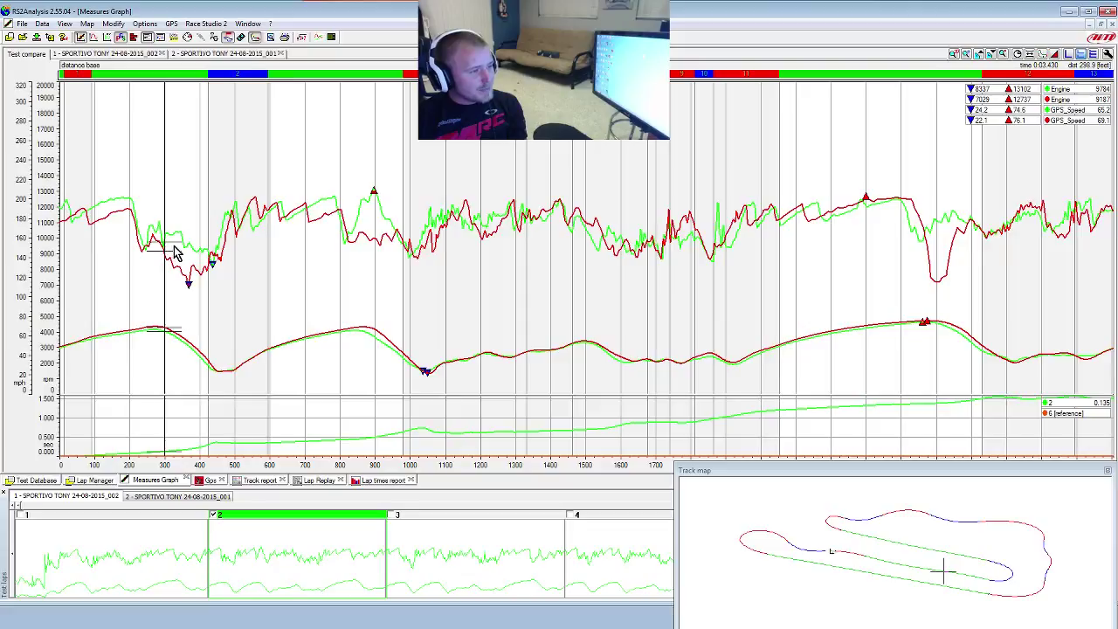
pyautogui.click(182, 258)
pyautogui.click(196, 262)
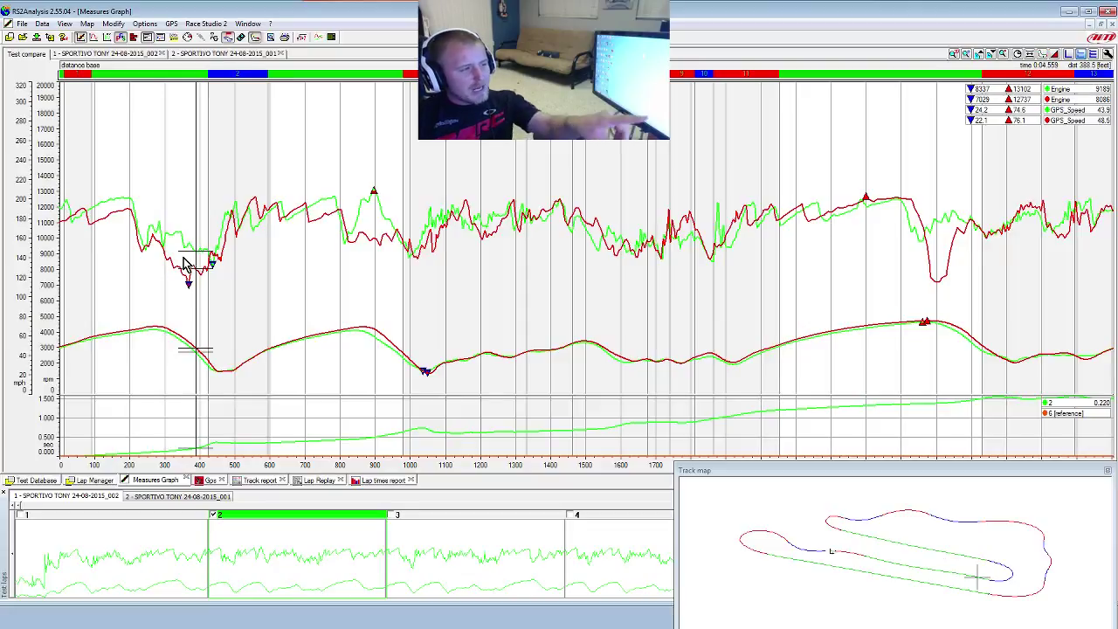
pyautogui.click(164, 248)
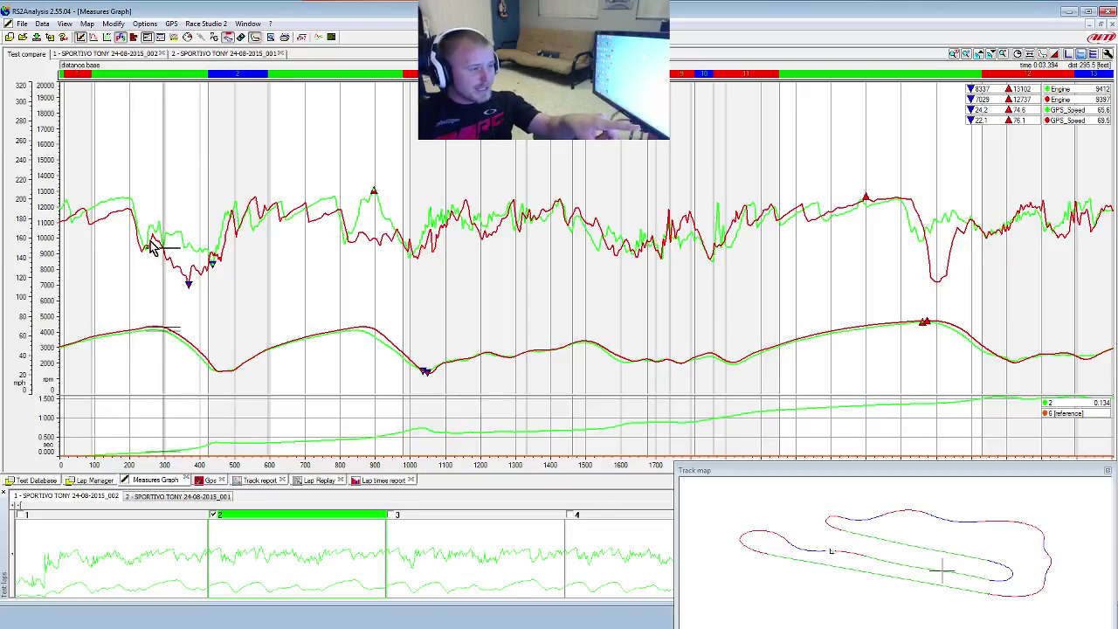
pyautogui.click(144, 245)
pyautogui.click(175, 244)
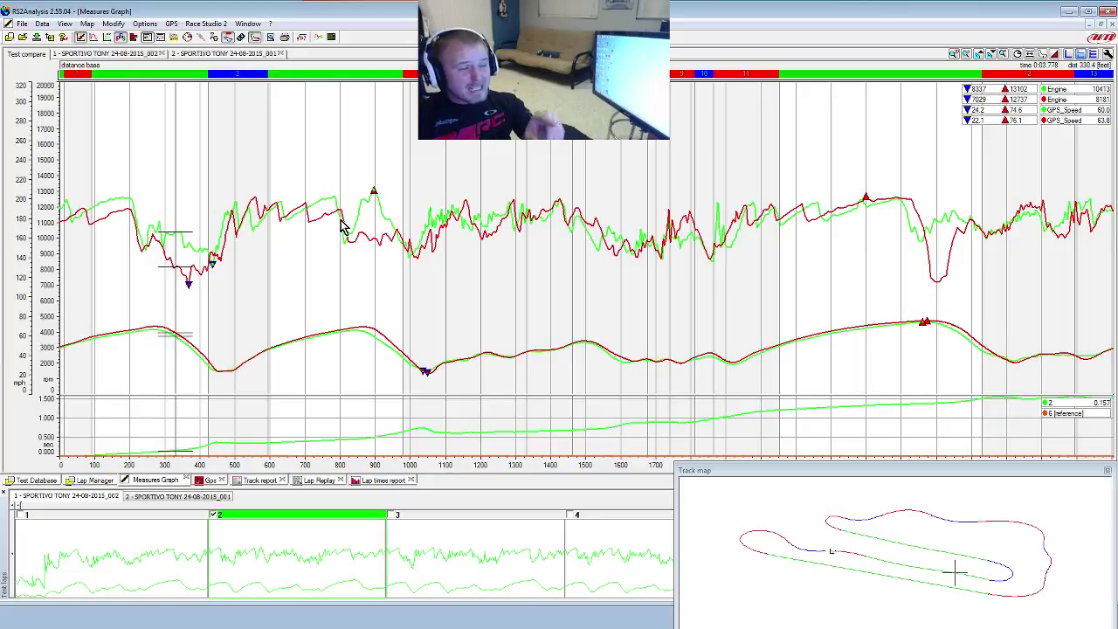
# Compare the laps' rpm in the second braking zone, about 897 to 955 ft, with the rpm drop after the long straight near 2,515 ft.
pyautogui.click(360, 220)
pyautogui.click(374, 219)
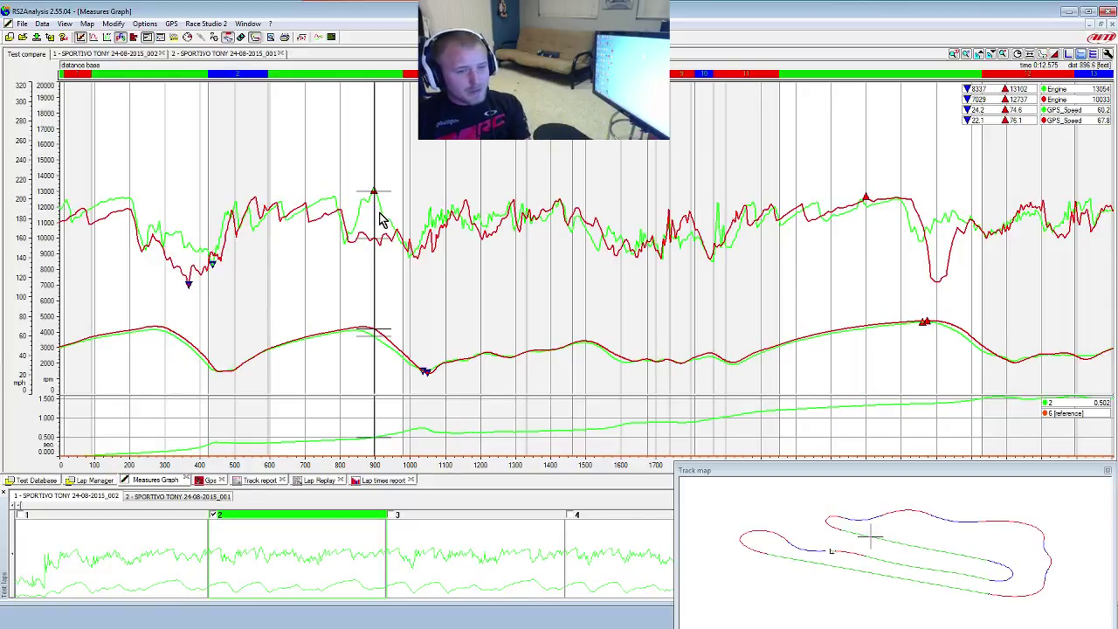
pyautogui.click(394, 229)
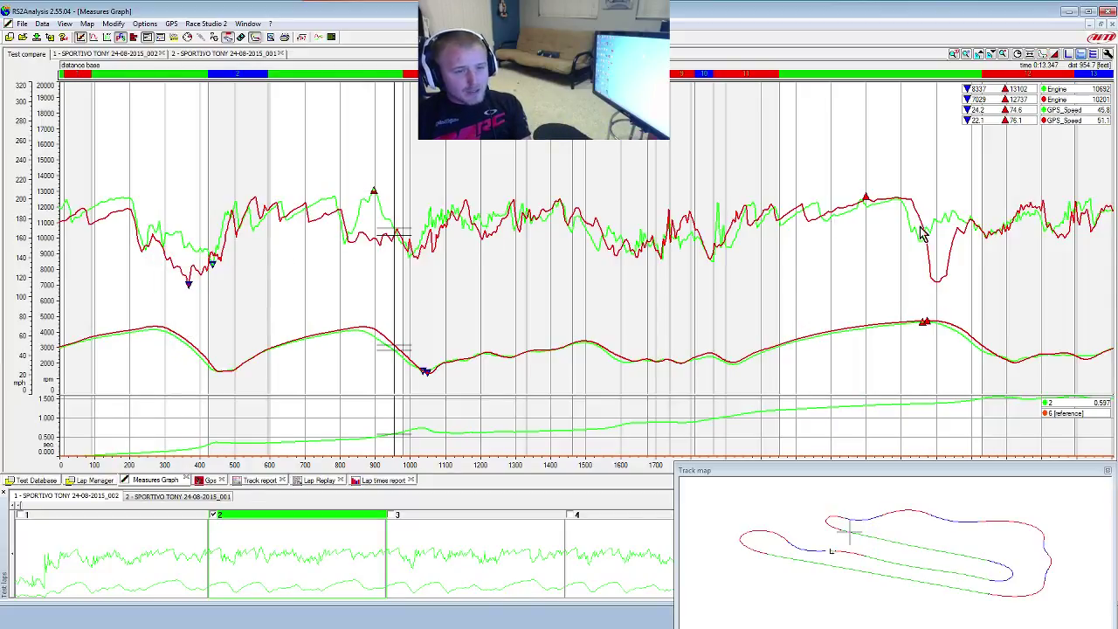
pyautogui.click(942, 243)
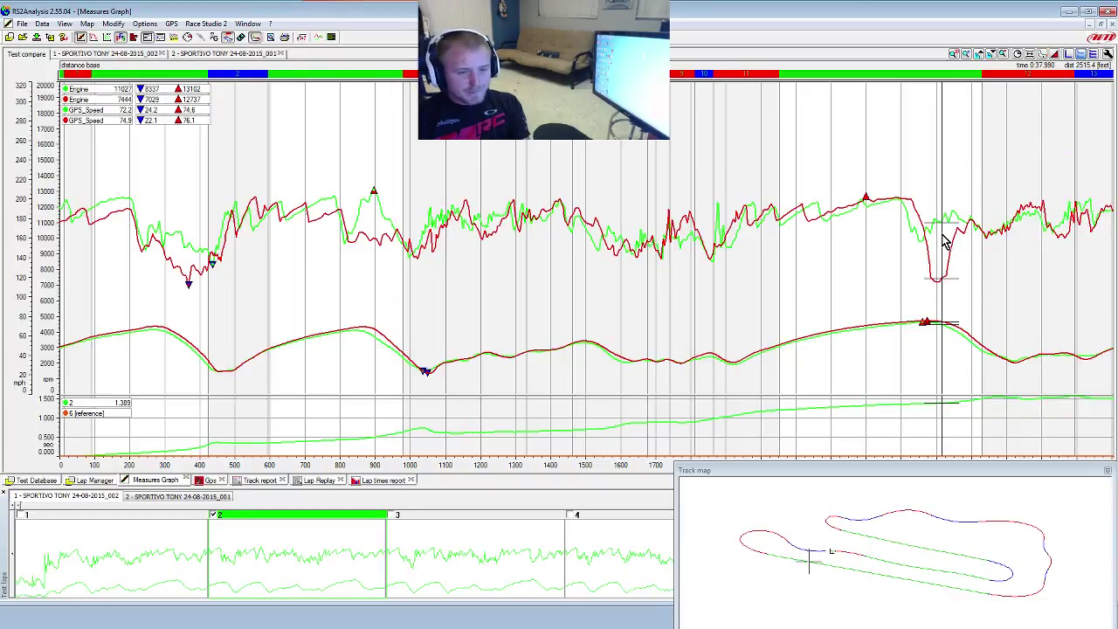
pyautogui.click(374, 226)
pyautogui.click(382, 225)
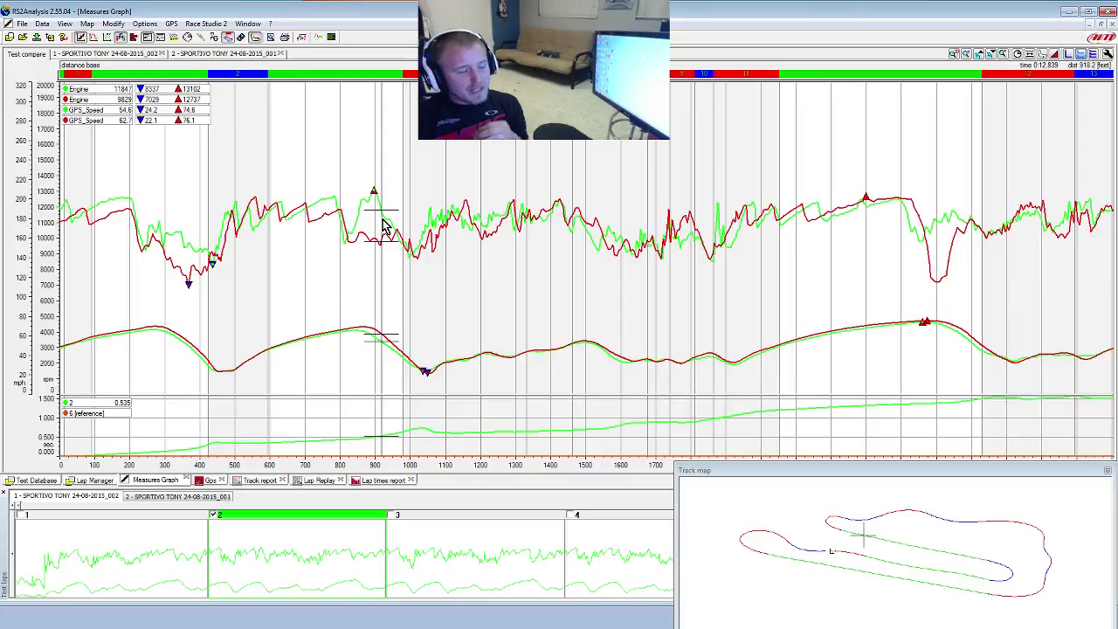
pyautogui.click(389, 225)
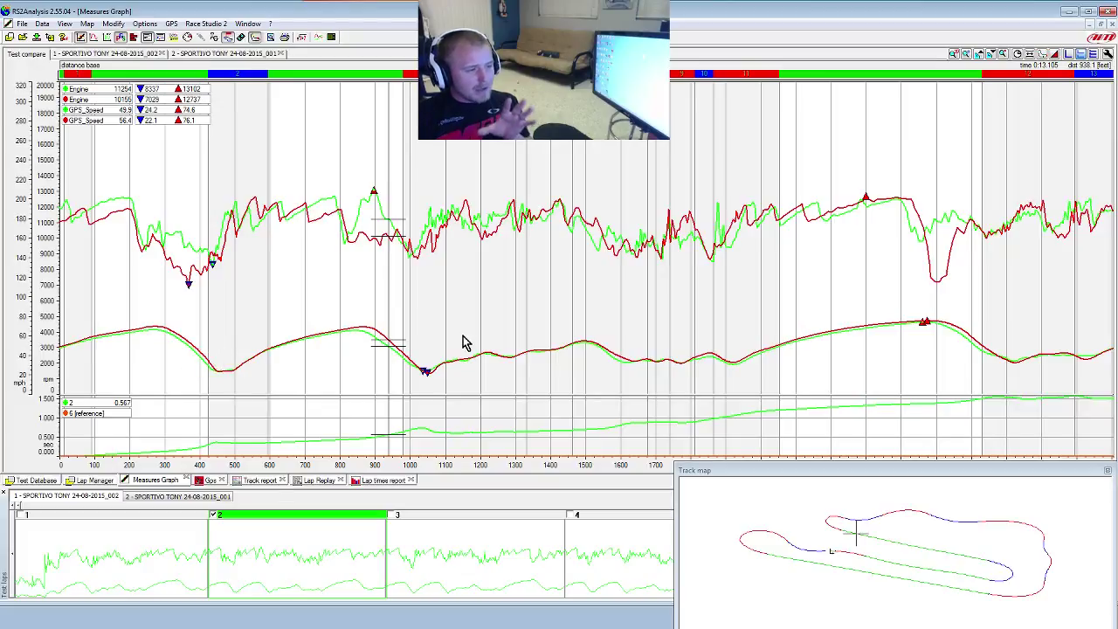
# Compare the laps' rpm and speed along the first straight at about 159 ft and the second straight at about 764 ft.
pyautogui.click(115, 333)
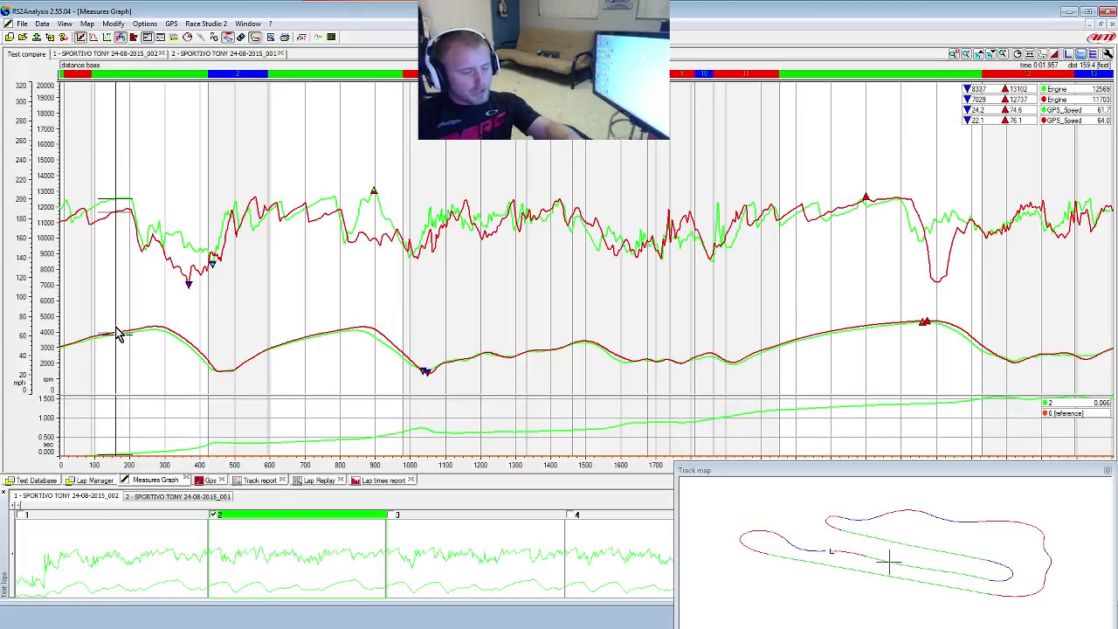
pyautogui.click(328, 334)
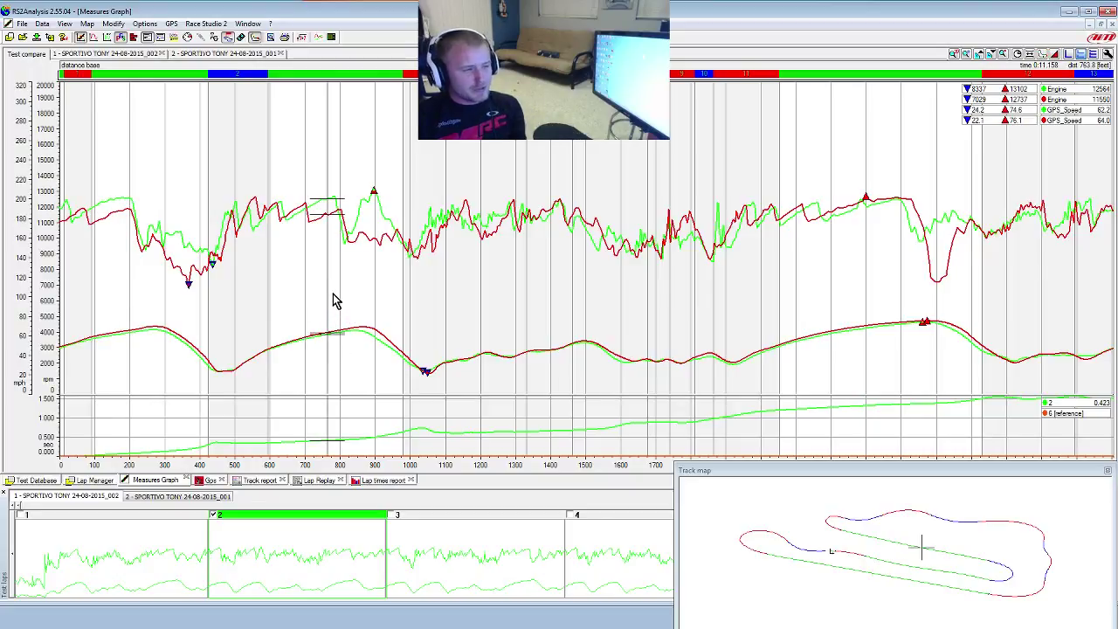